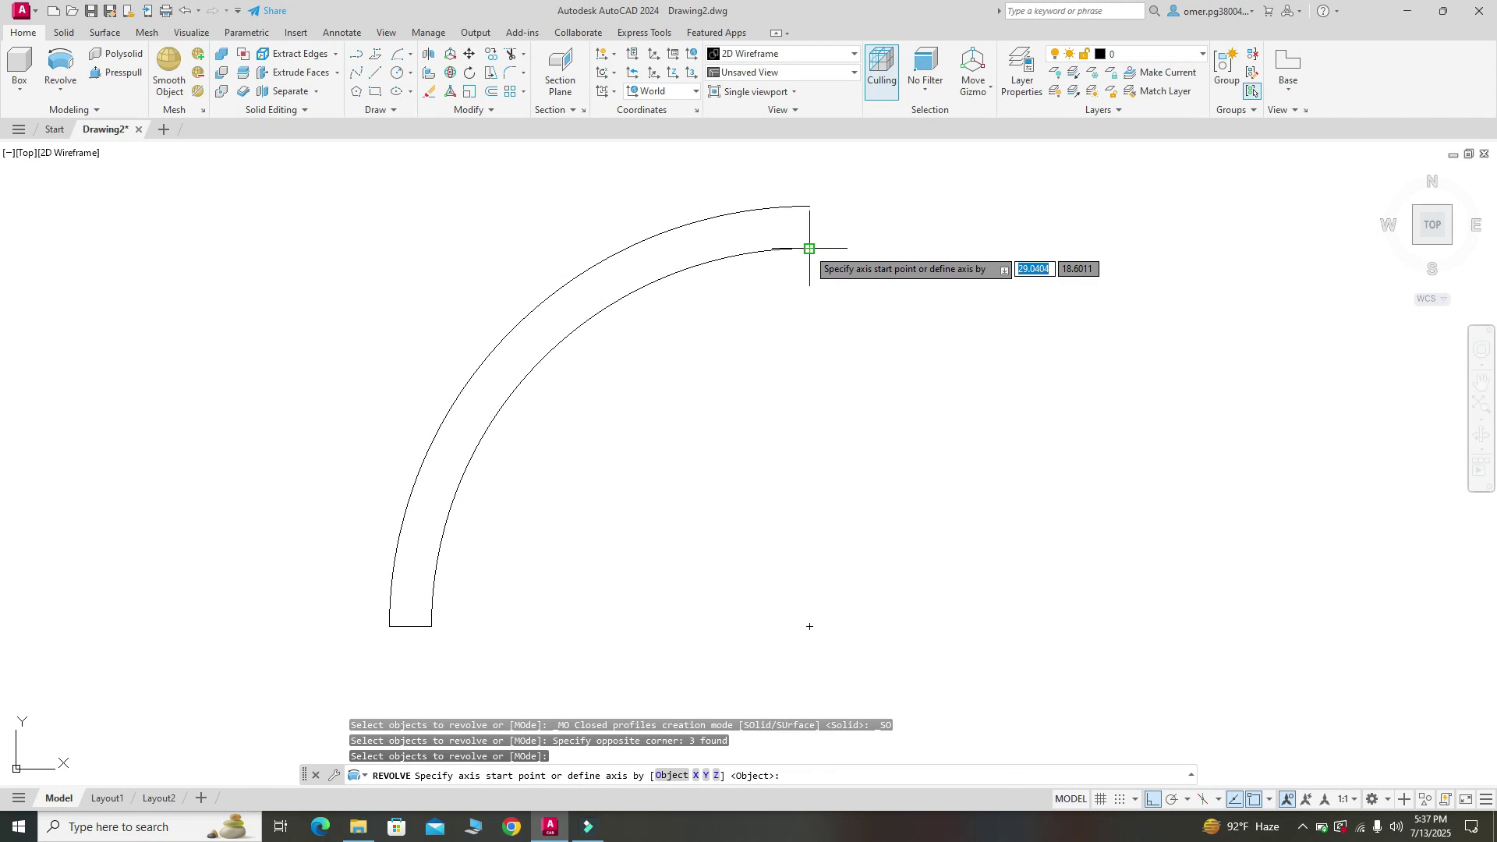
Revolve the profile a full 360° about a vertical axis through the arc's top end
click(809, 249)
click(807, 543)
key(Return)
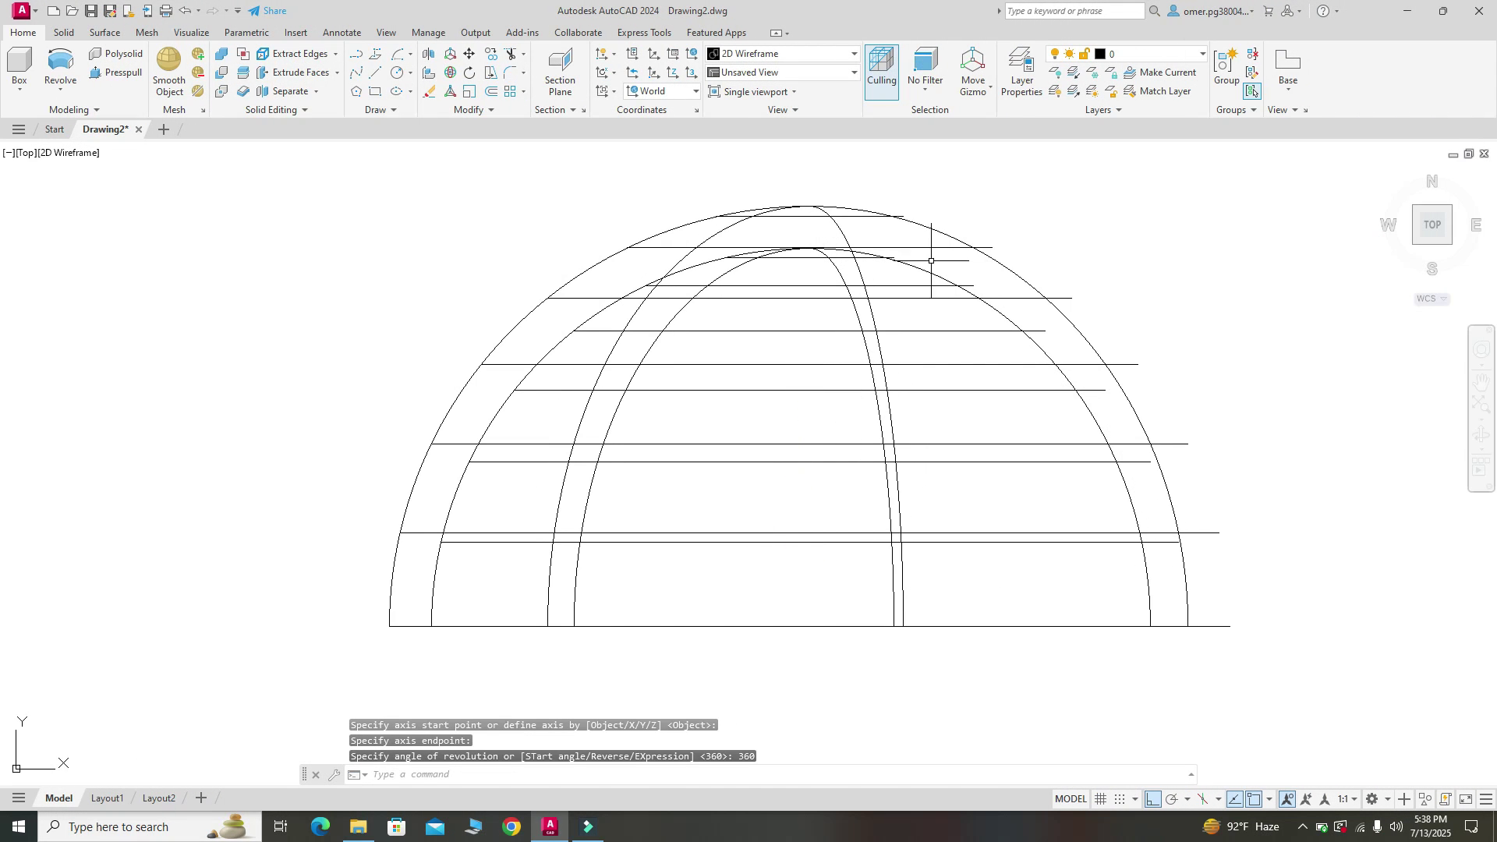
View the dome isometrically as a bowl and apply the Shades of Gray visual style
click(1413, 208)
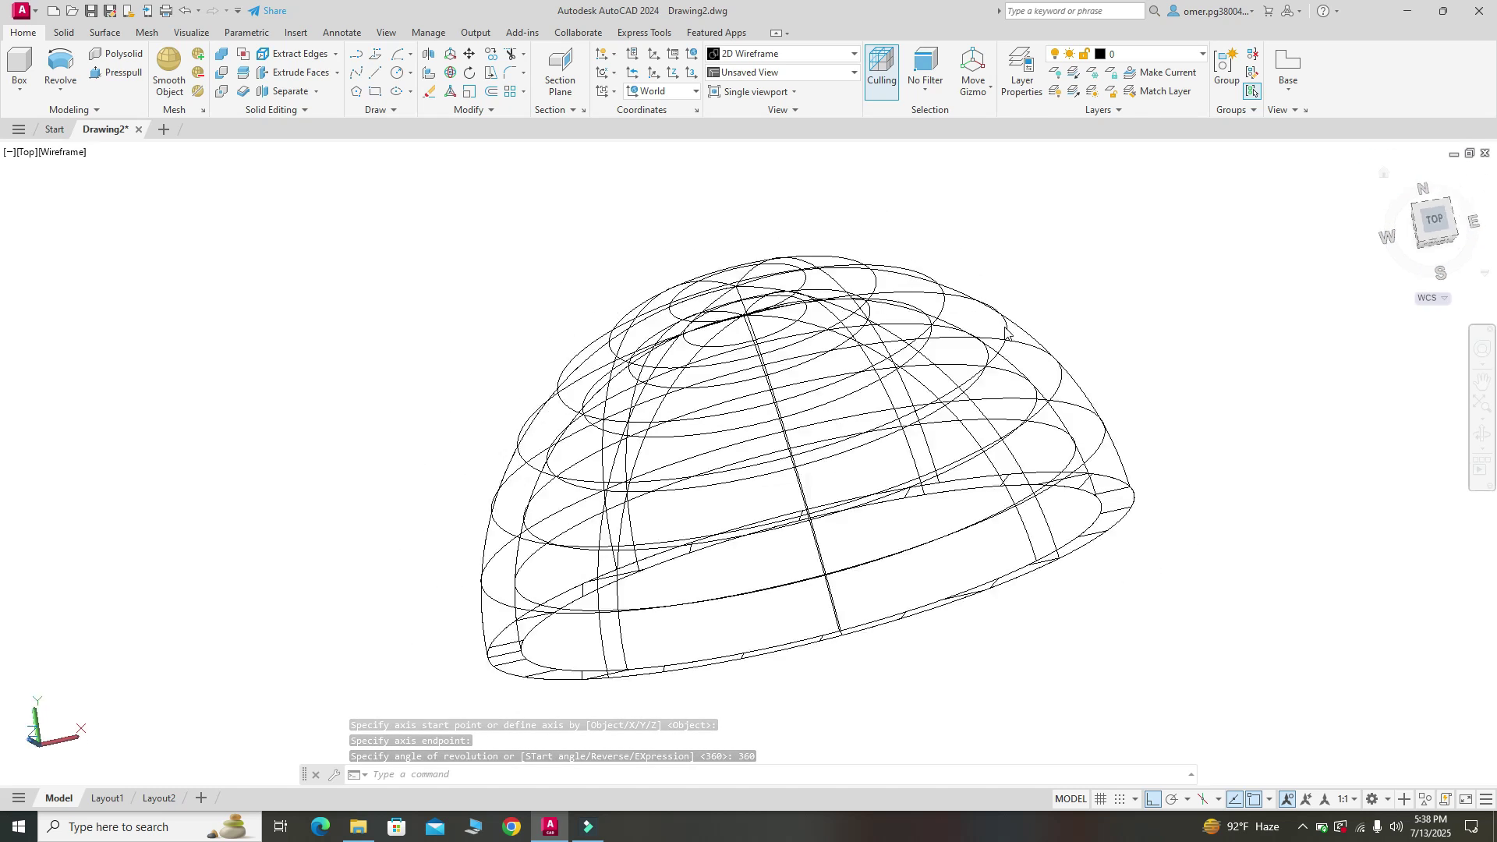
click(1478, 432)
mouse_move(952, 563)
mouse_down()
mouse_move(728, 384)
mouse_move(678, 374)
mouse_up()
key(Escape)
click(790, 54)
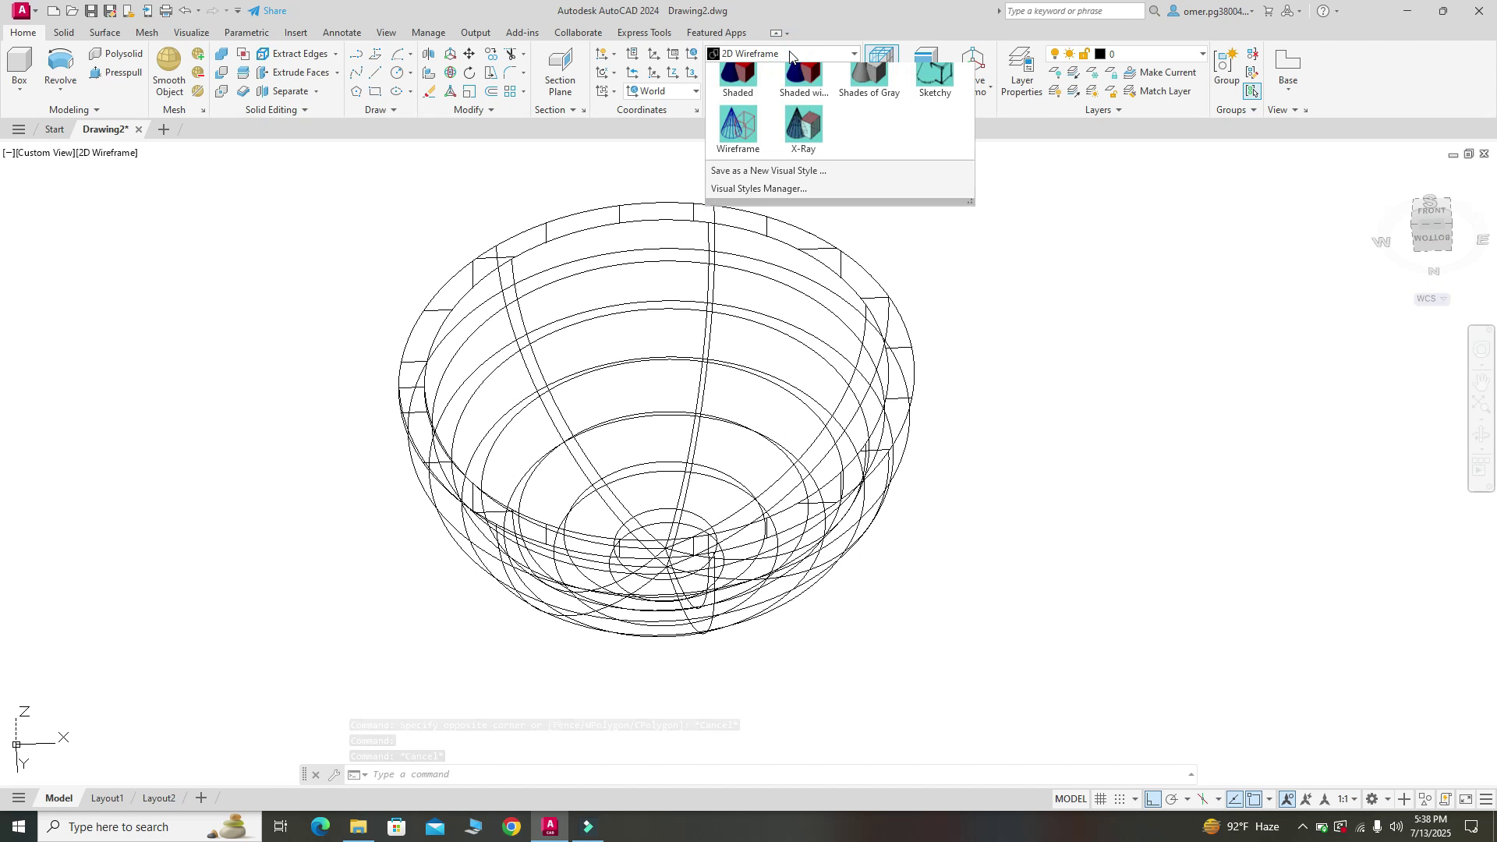
click(862, 143)
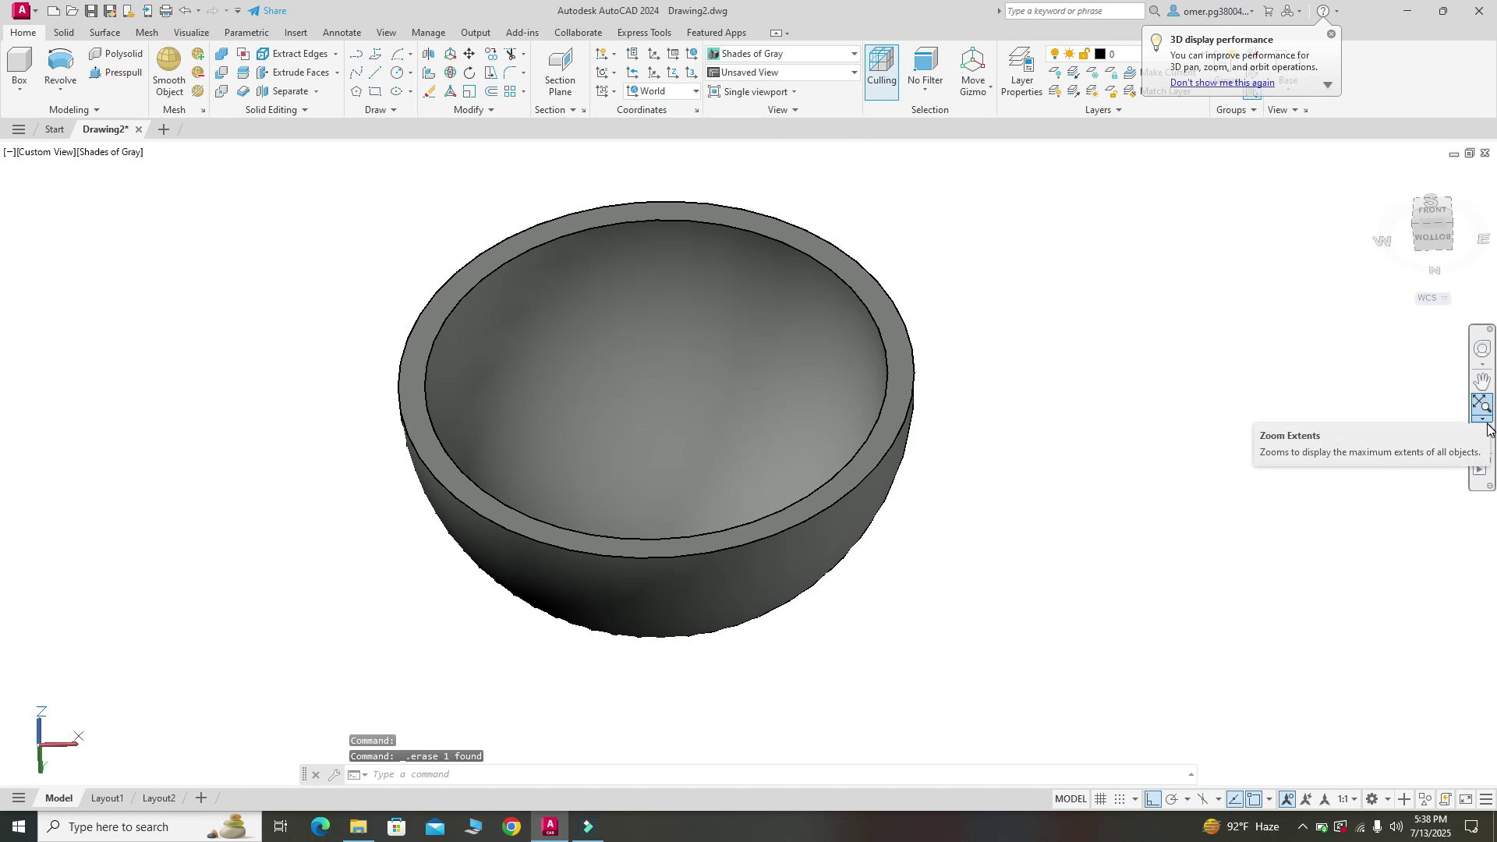
Delete the leftover arc and orbit the bowl upright with its opening facing up
click(1477, 433)
drag(779, 495, 949, 509)
key(Escape)
click(591, 305)
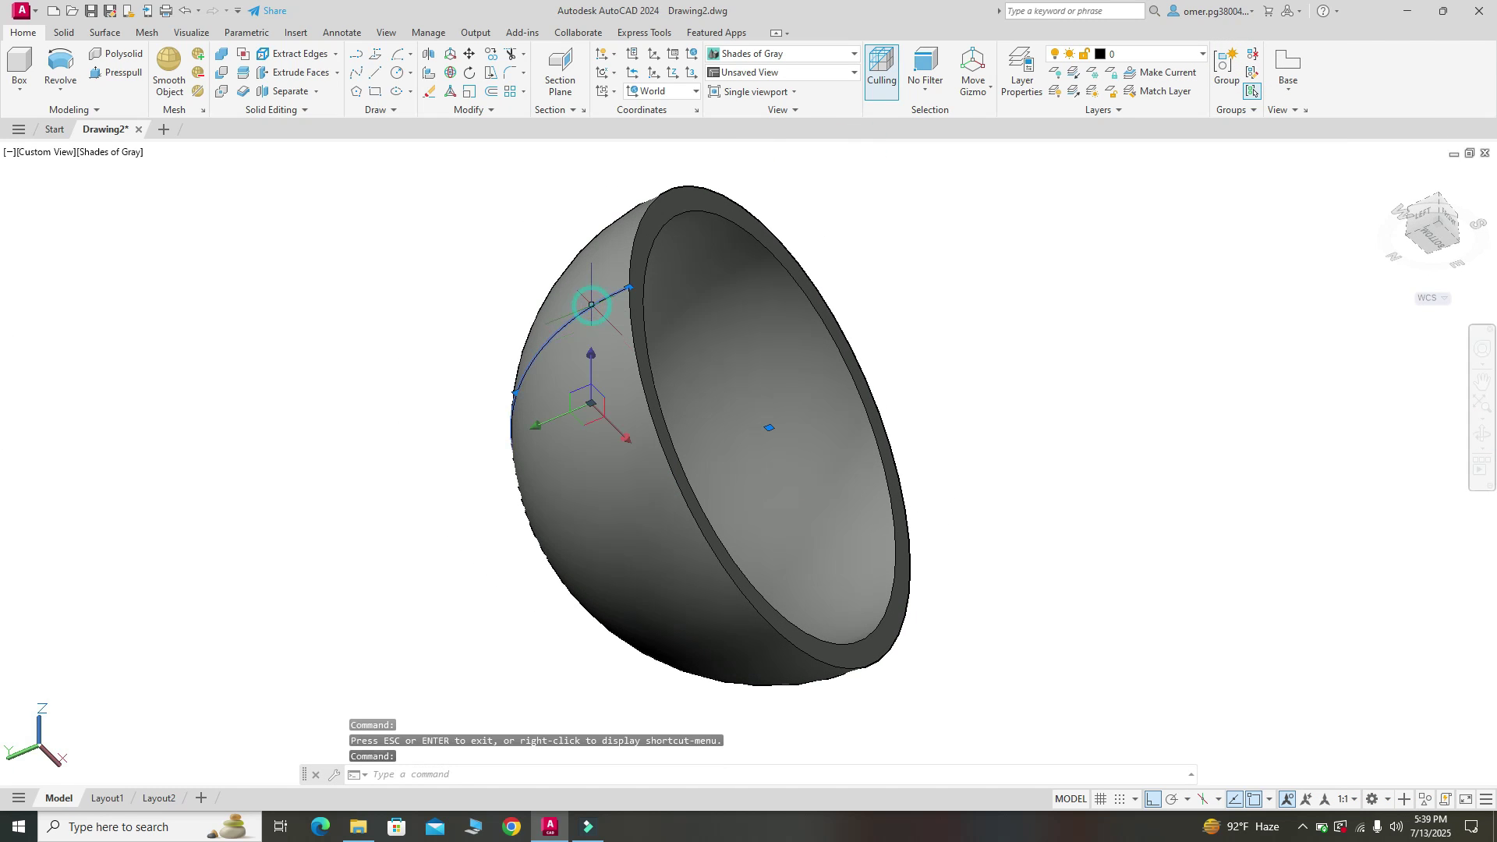
key(Delete)
scroll(757, 360, down, 2)
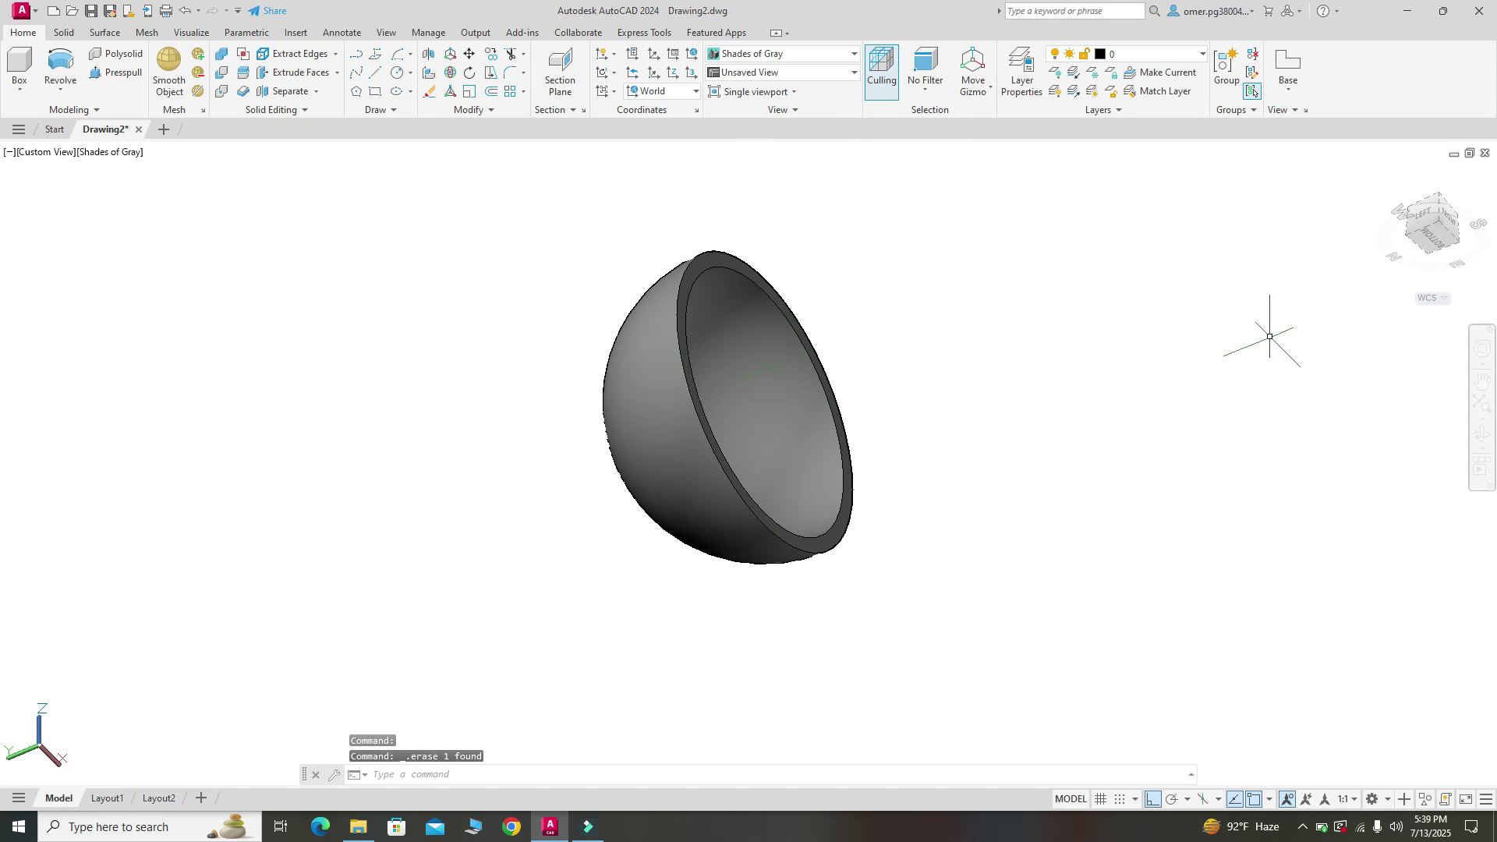
click(1477, 433)
drag(760, 468, 768, 378)
scroll(769, 378, up, 2)
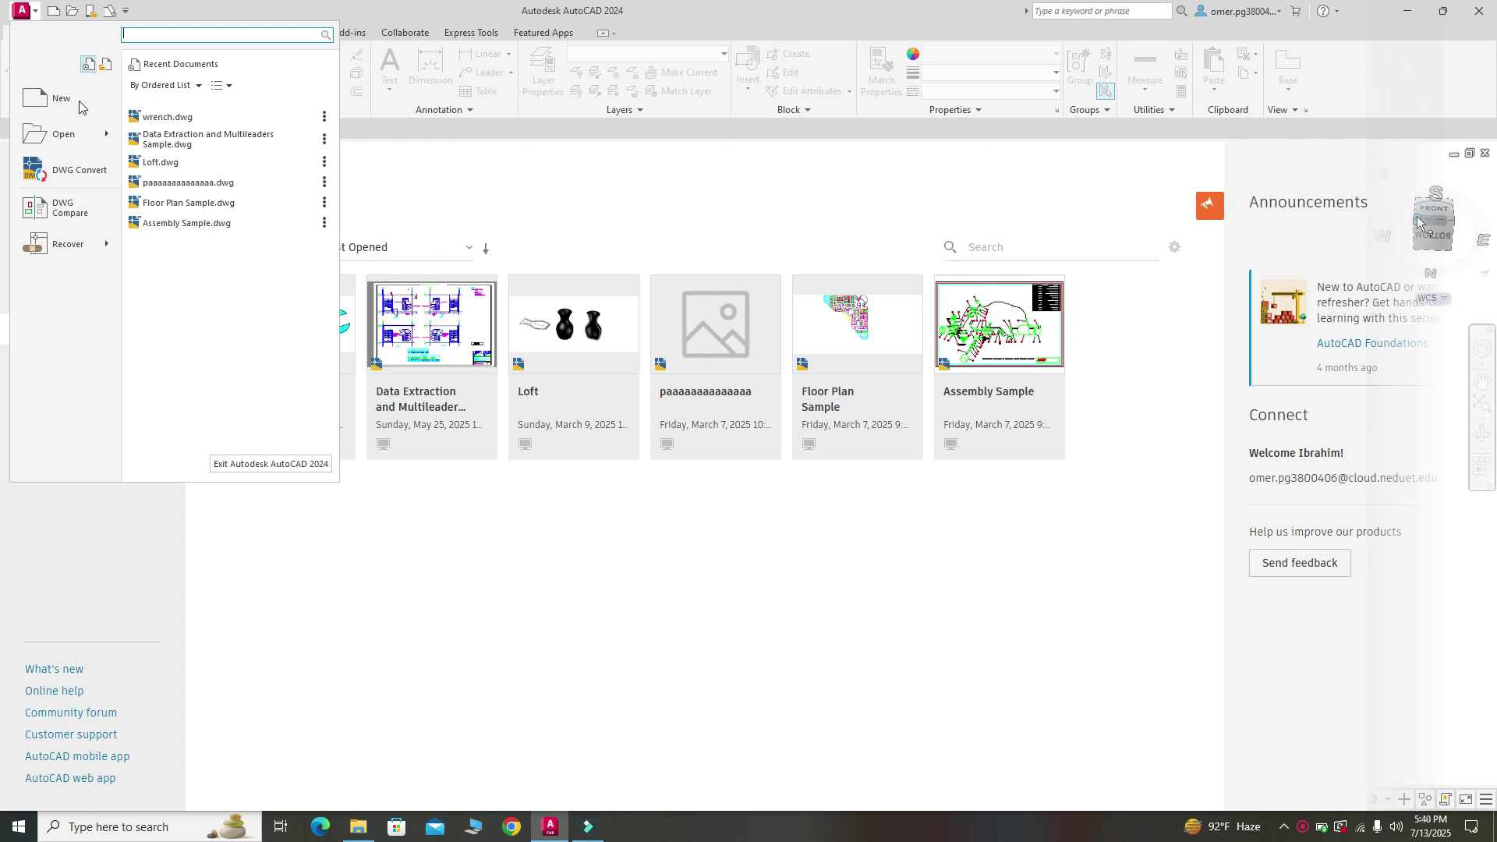
Create a new drawing from acad.dwt with the grid off in the 3D Modeling workspace
click(61, 101)
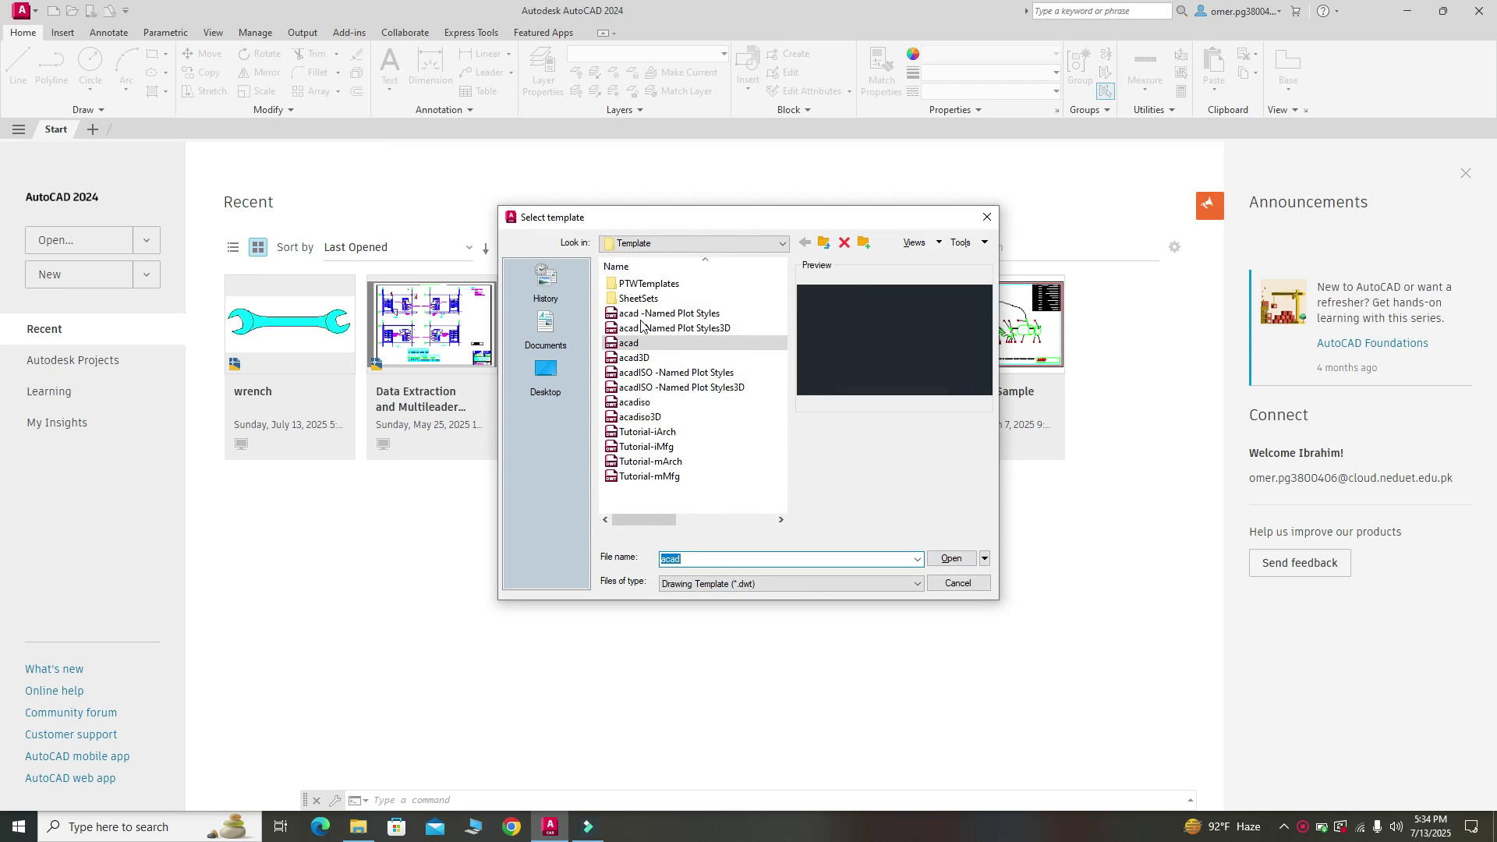
click(707, 345)
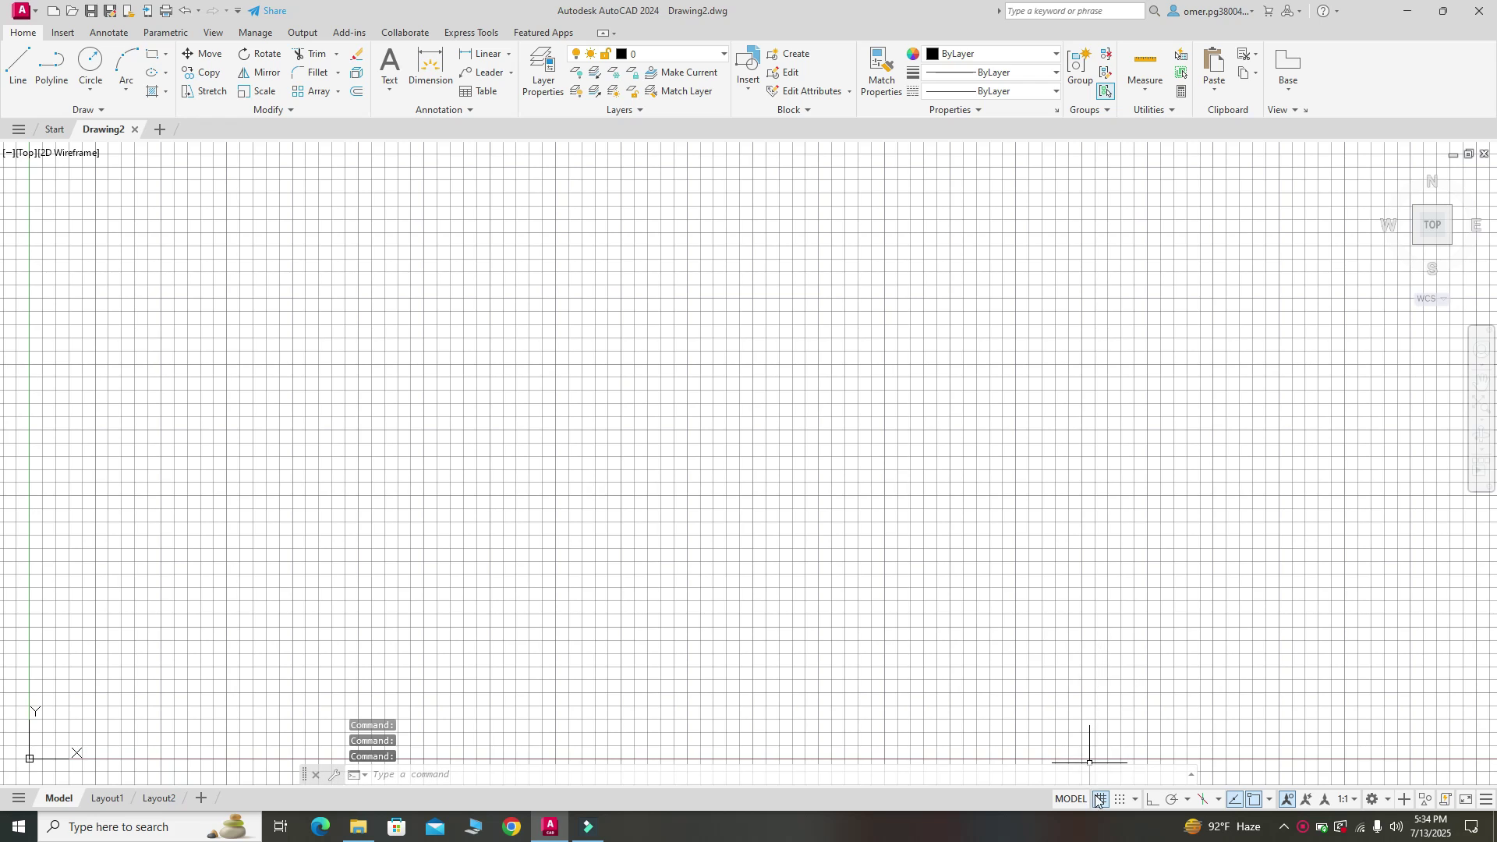
click(1101, 798)
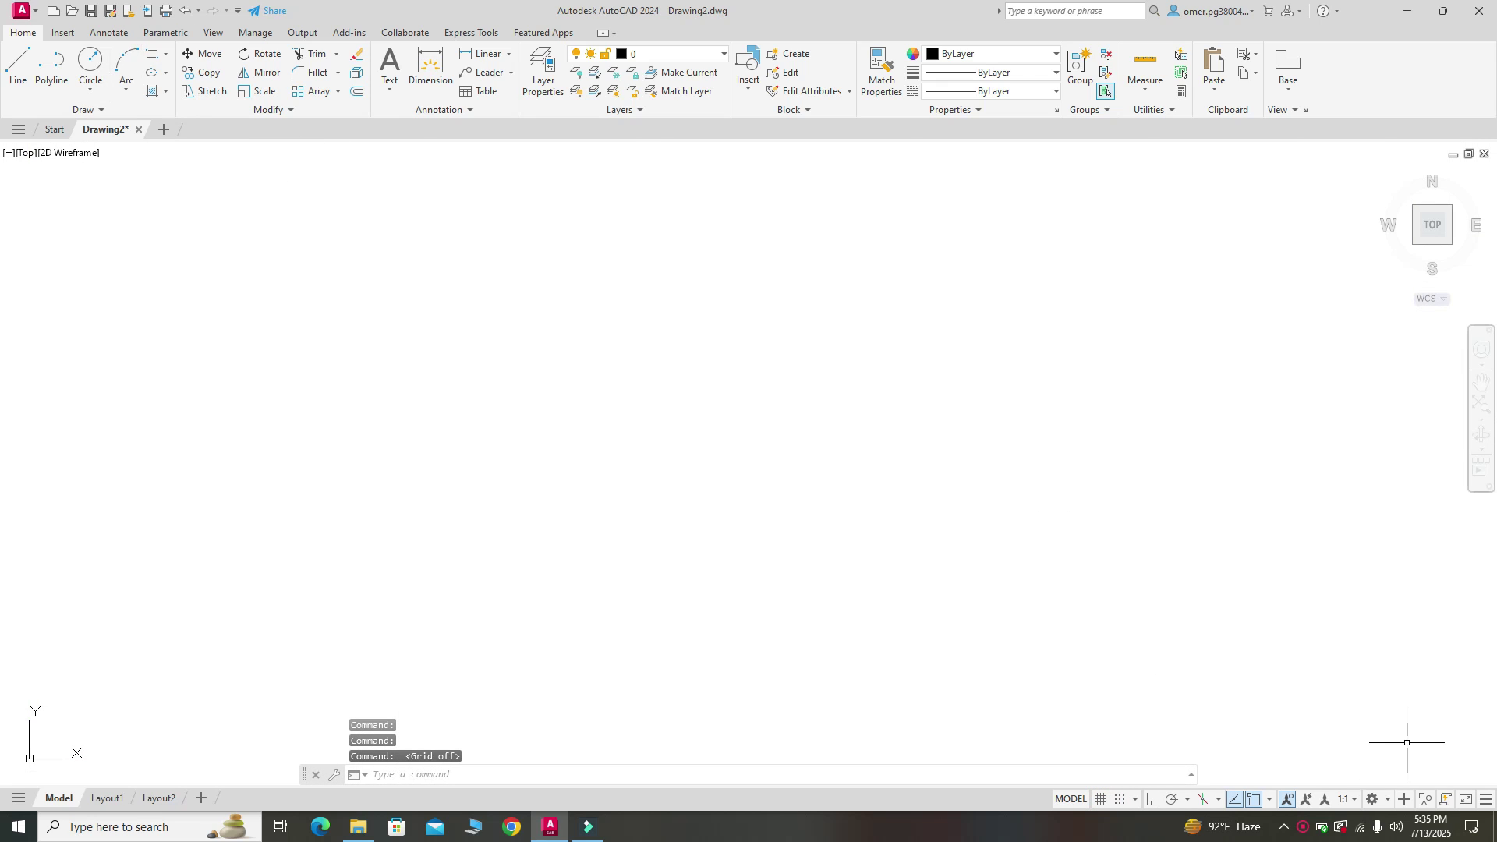
click(1387, 801)
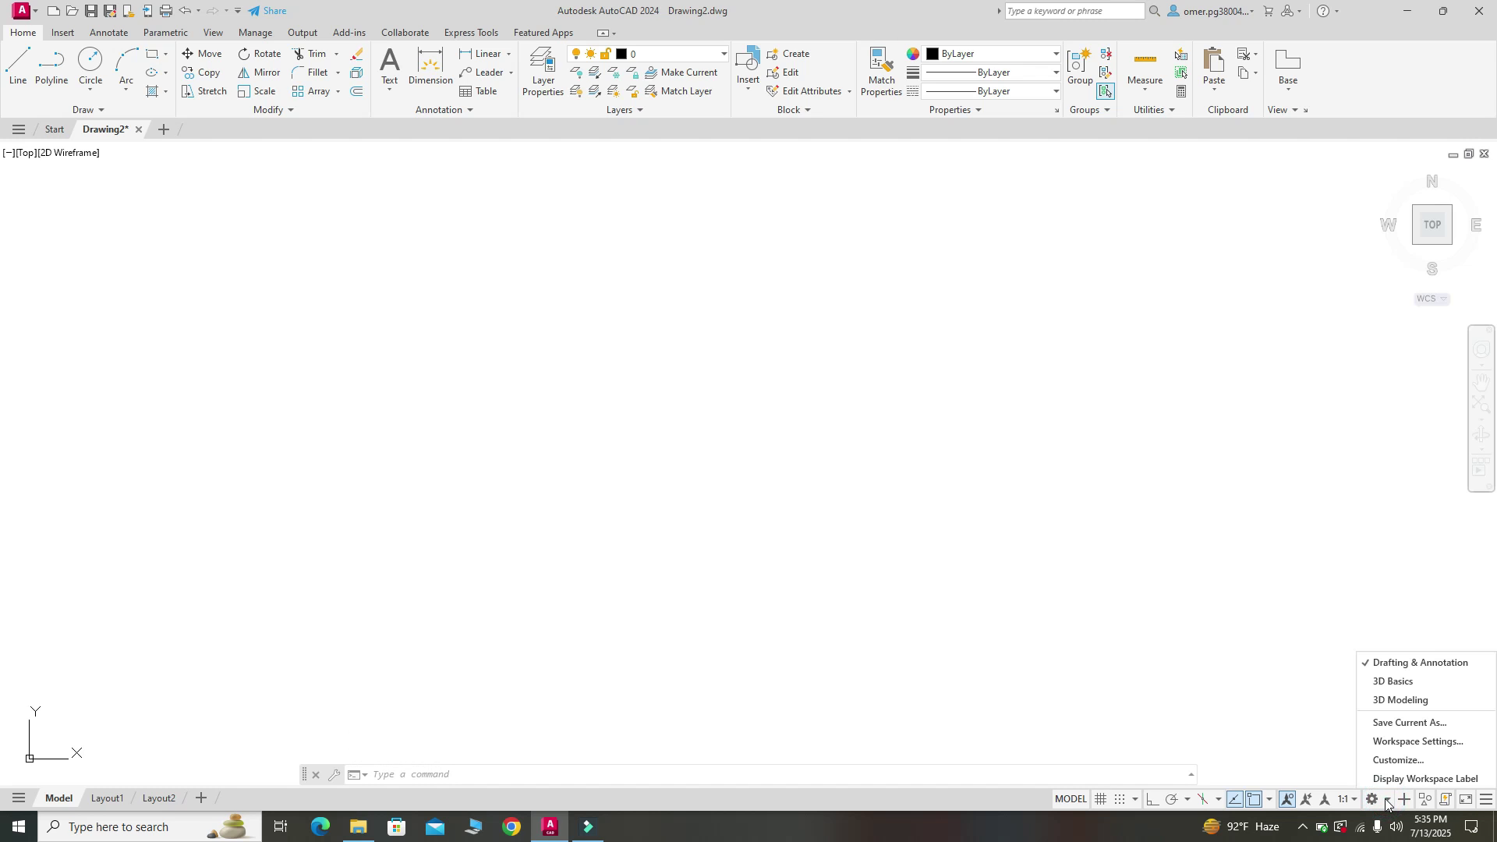
click(1398, 702)
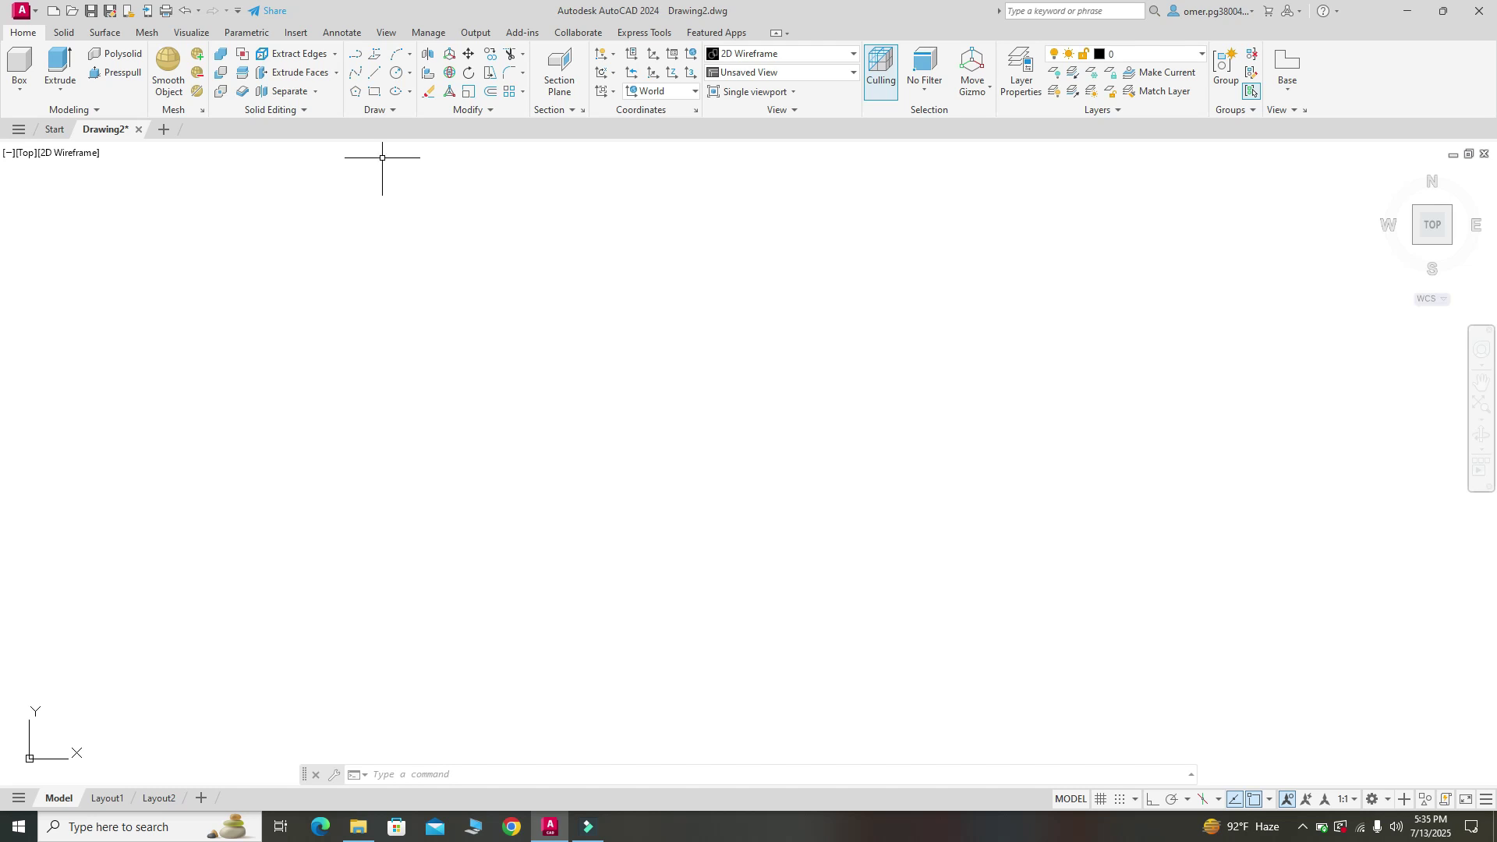
Draw a 10-unit vertical line pointing downward with Ortho on
click(374, 78)
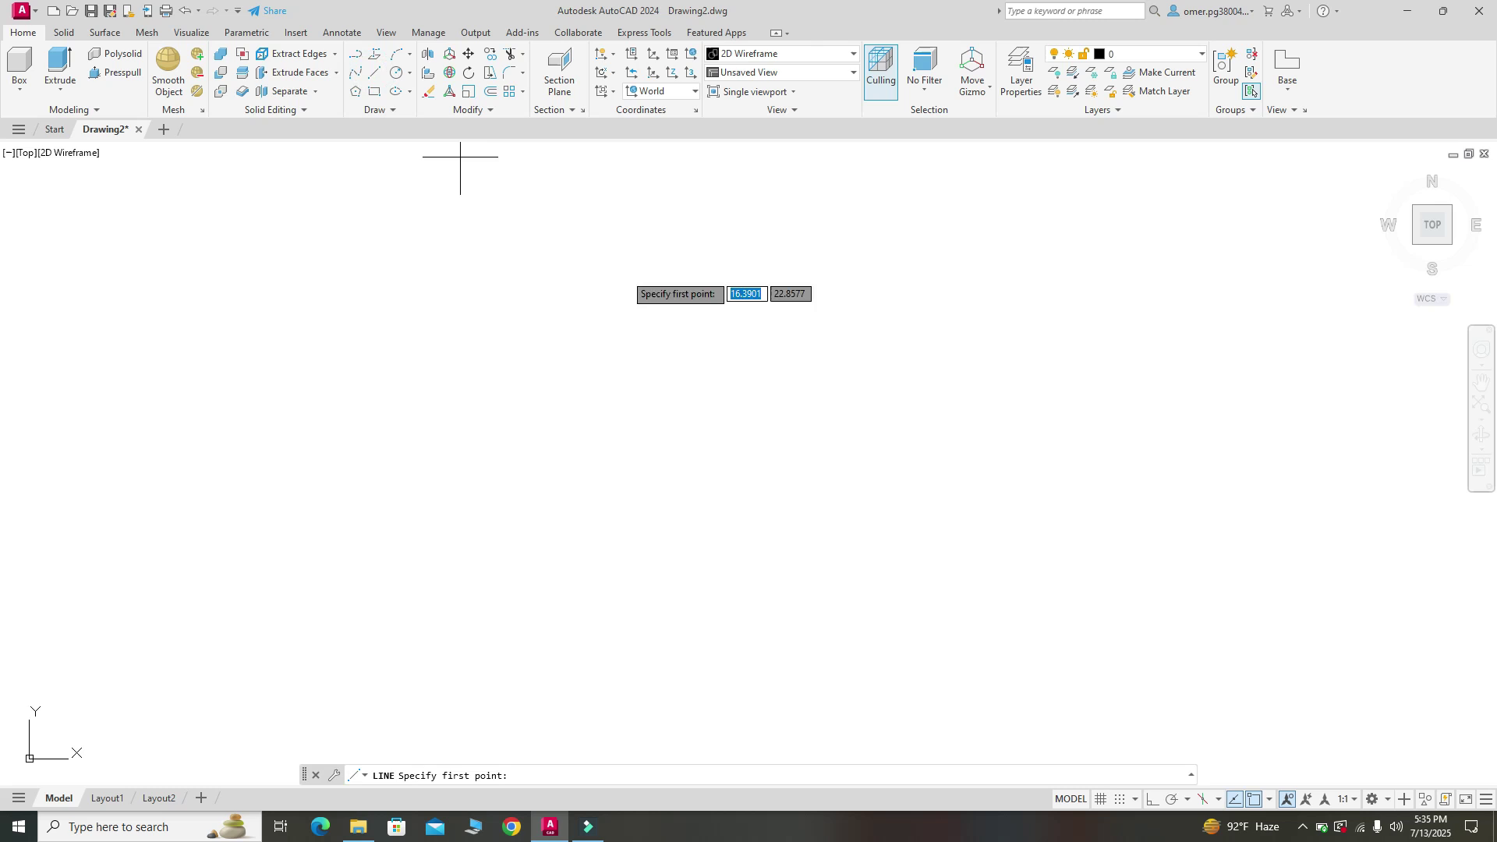
click(794, 243)
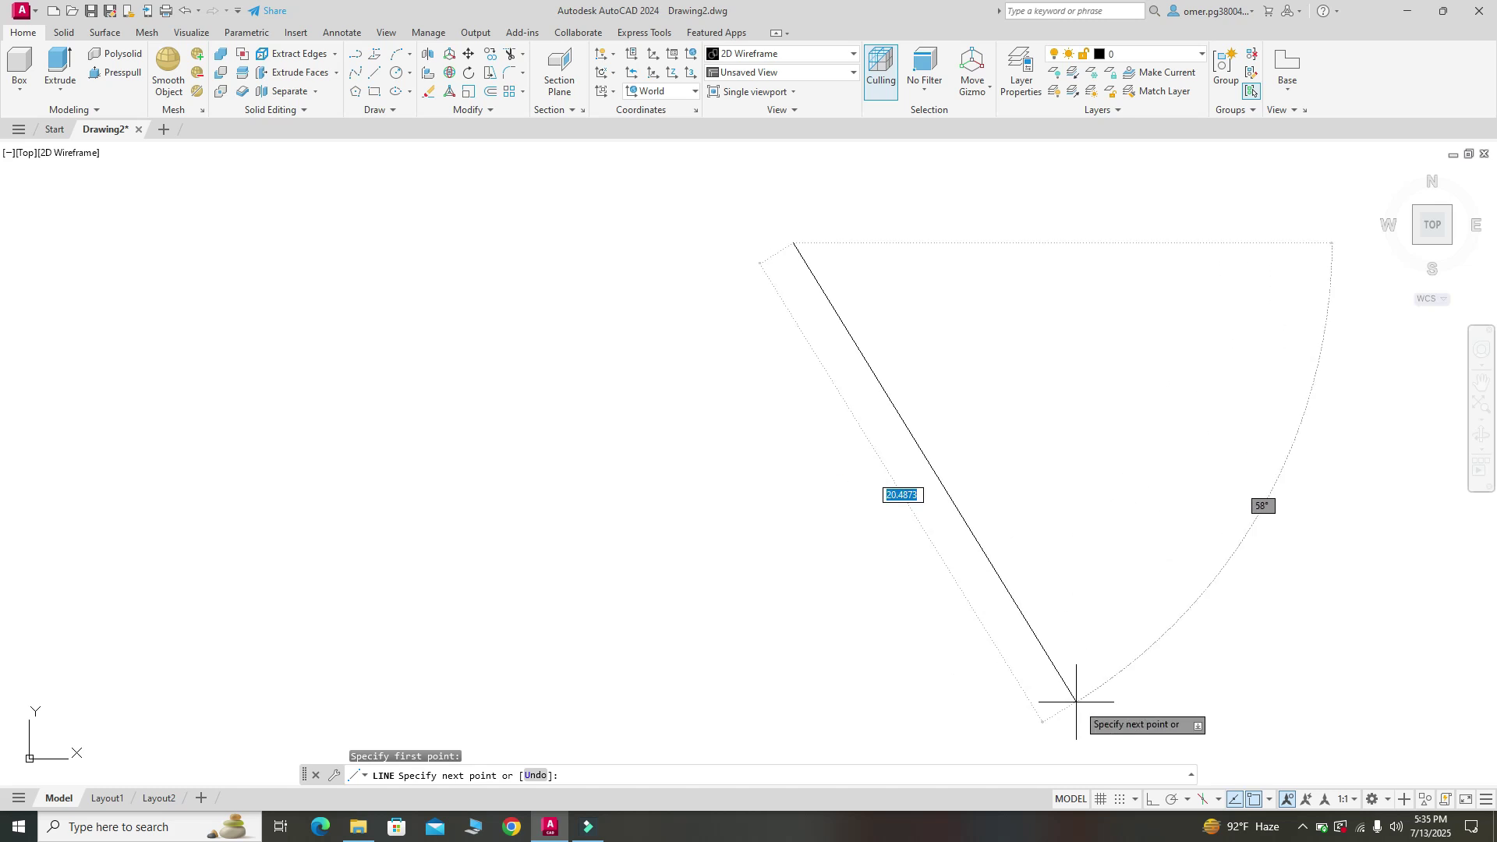
click(1150, 804)
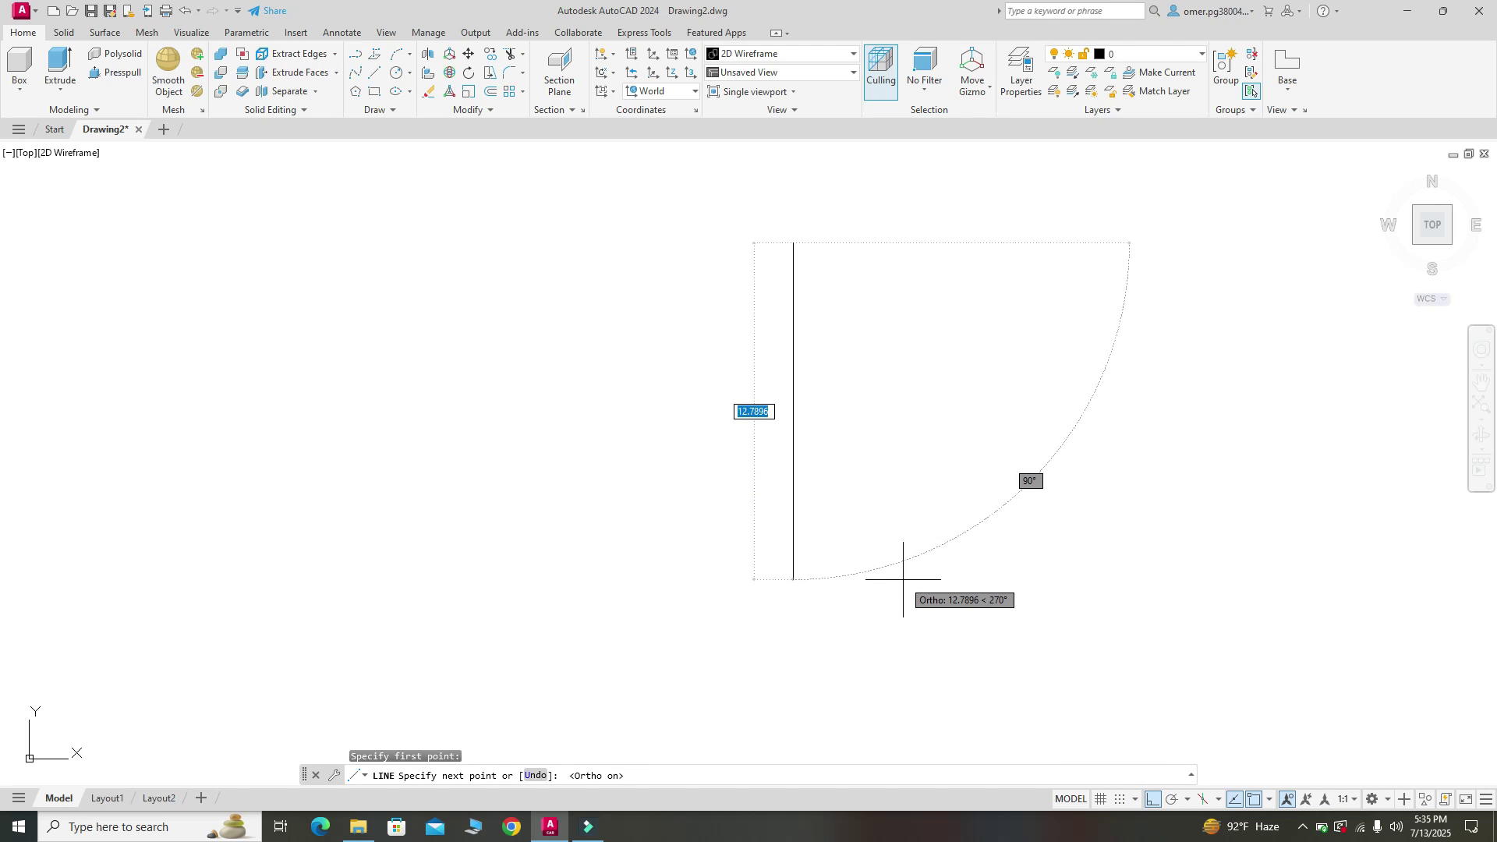
text(10)
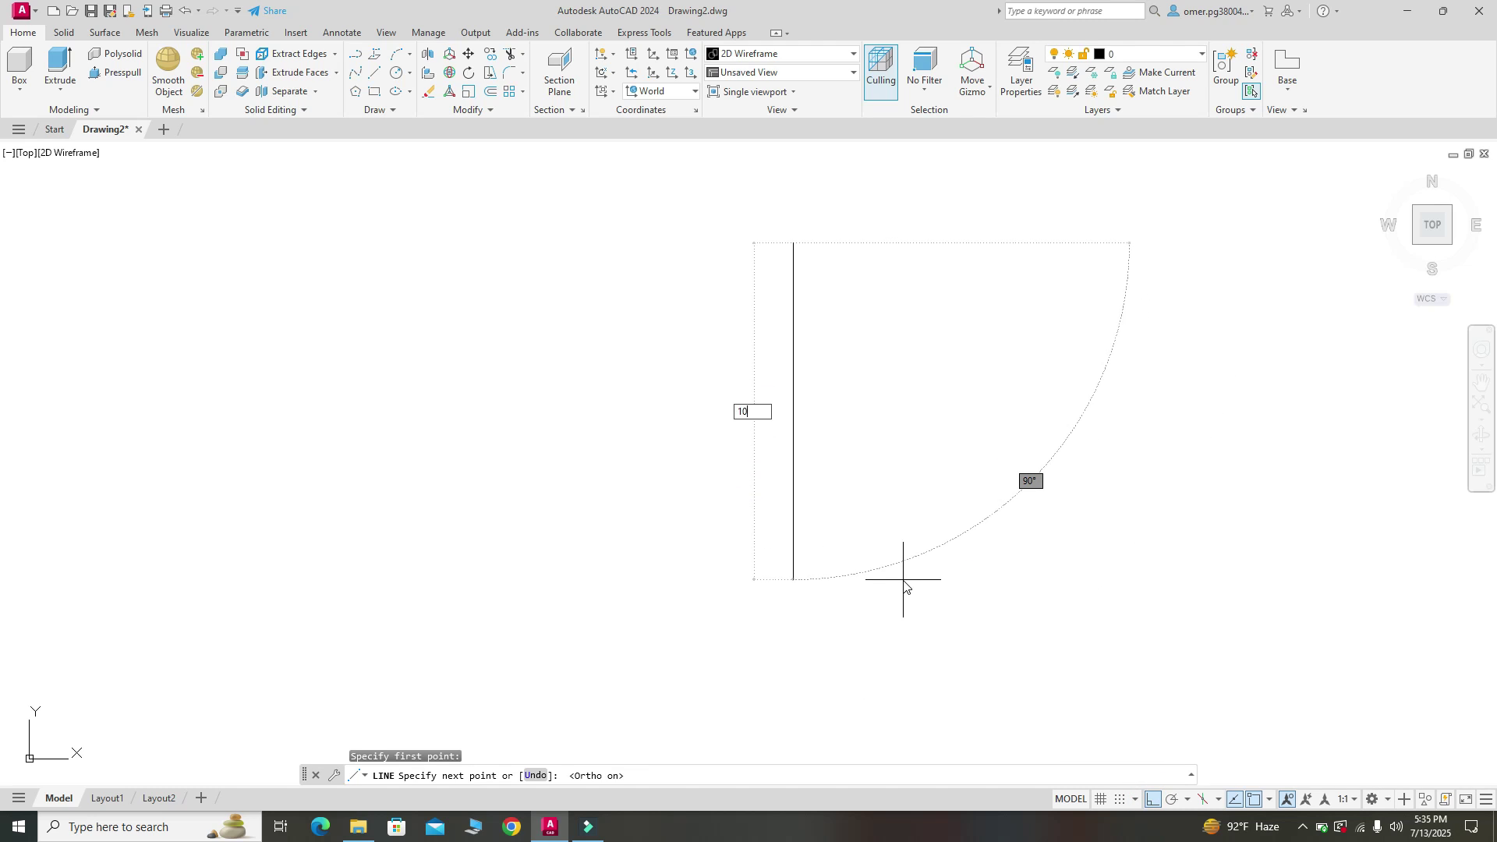
key(Return)
key(Escape)
scroll(766, 304, up, 2)
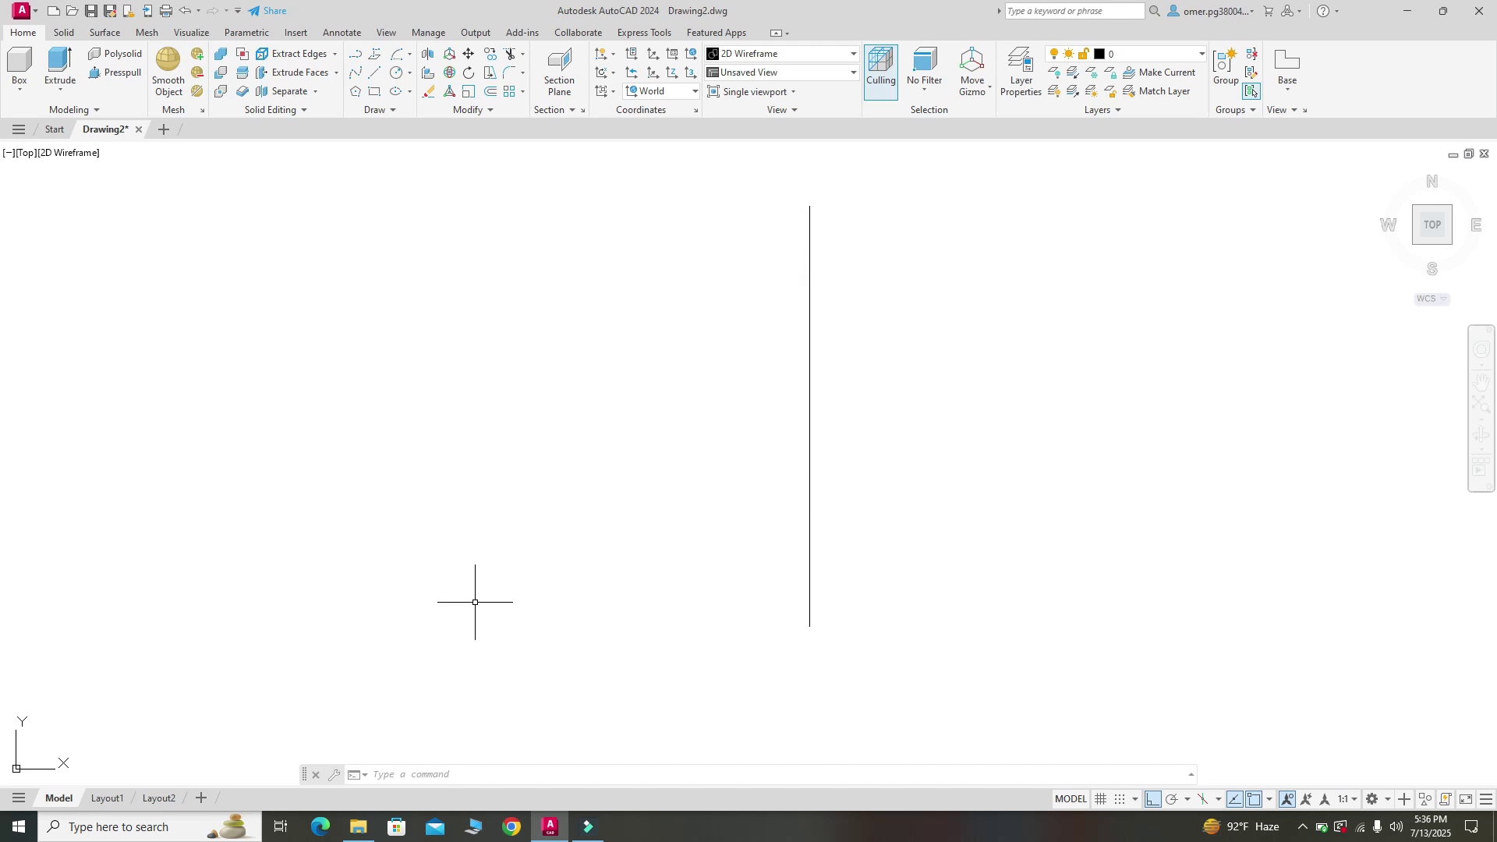
Draw a Center-Start-End arc centered at the line's bottom, starting at its top
click(411, 54)
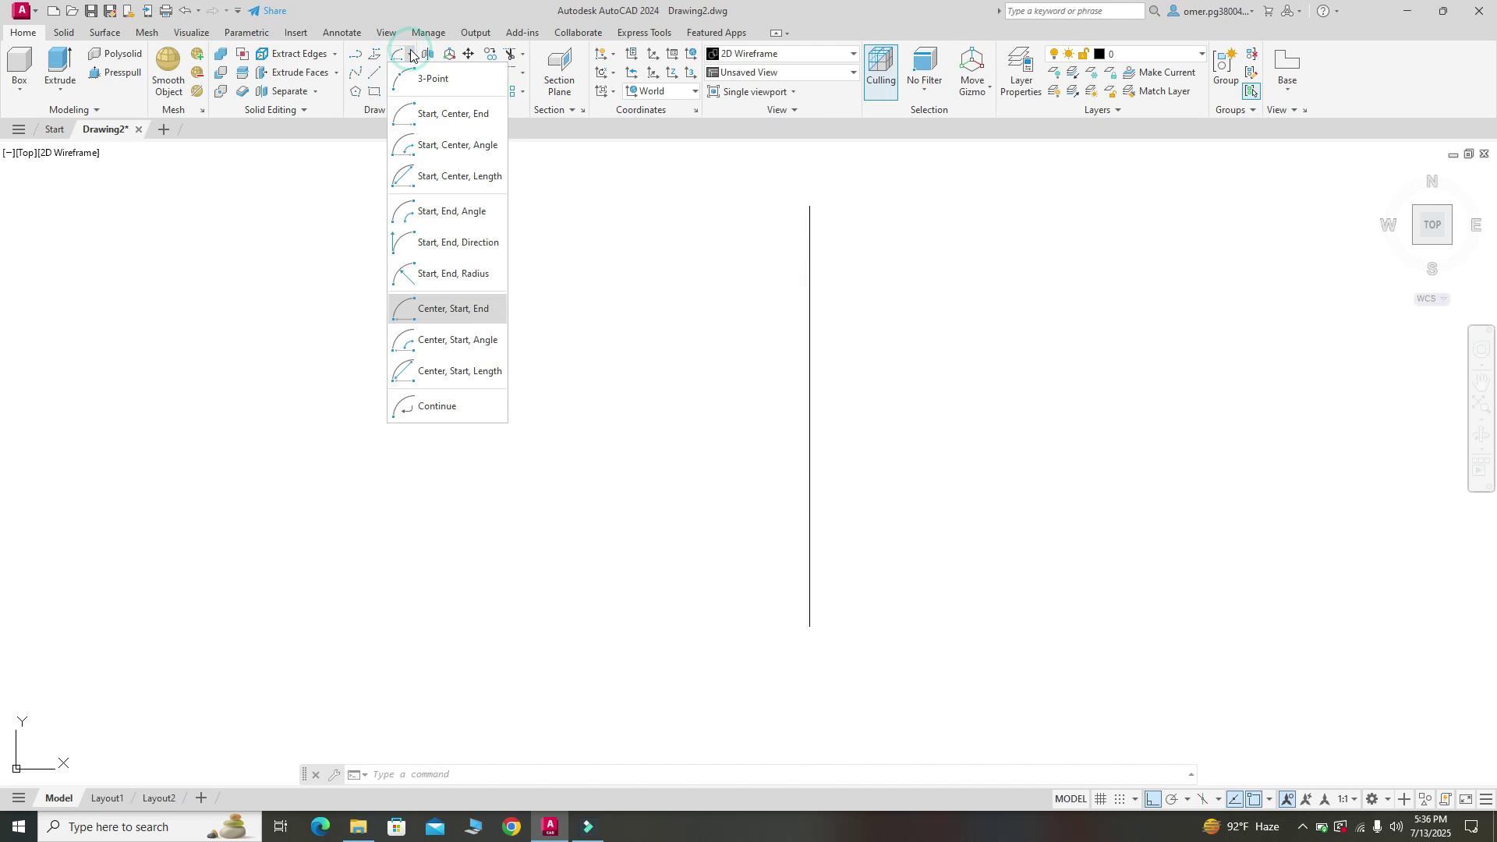
click(441, 309)
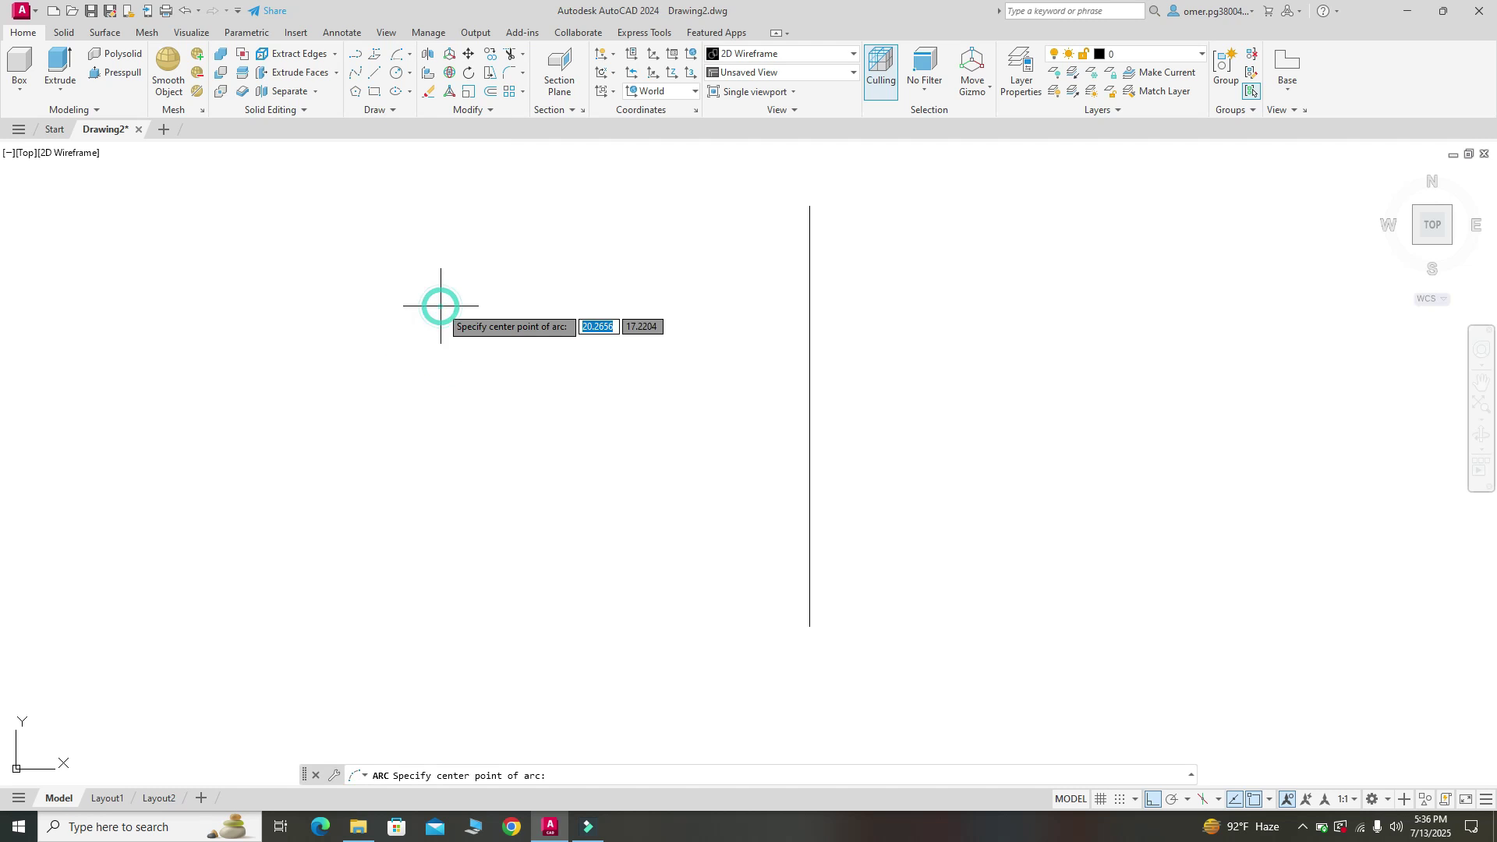
click(809, 623)
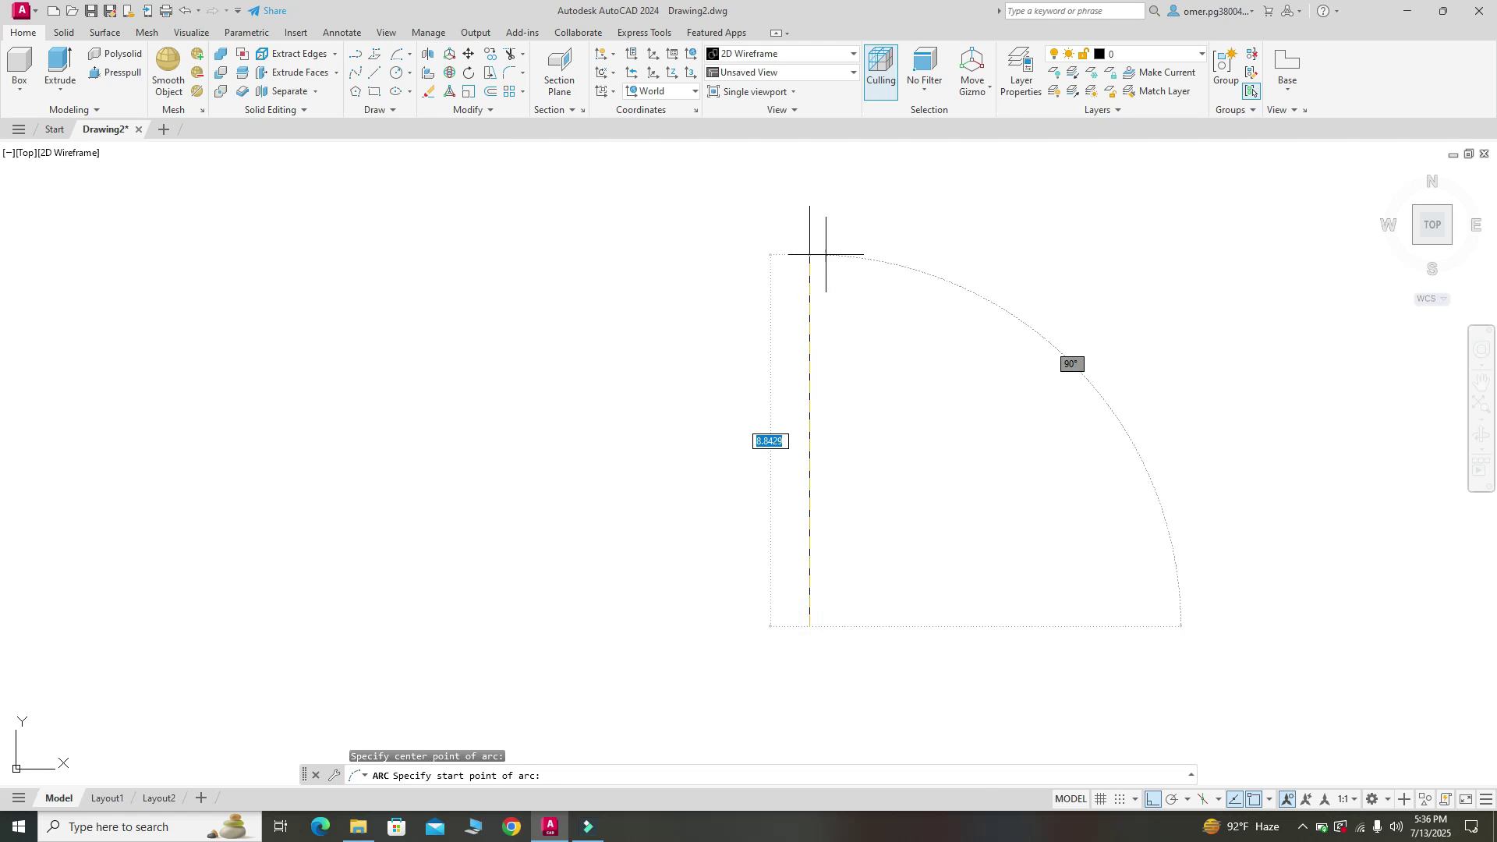
click(809, 207)
key(Escape)
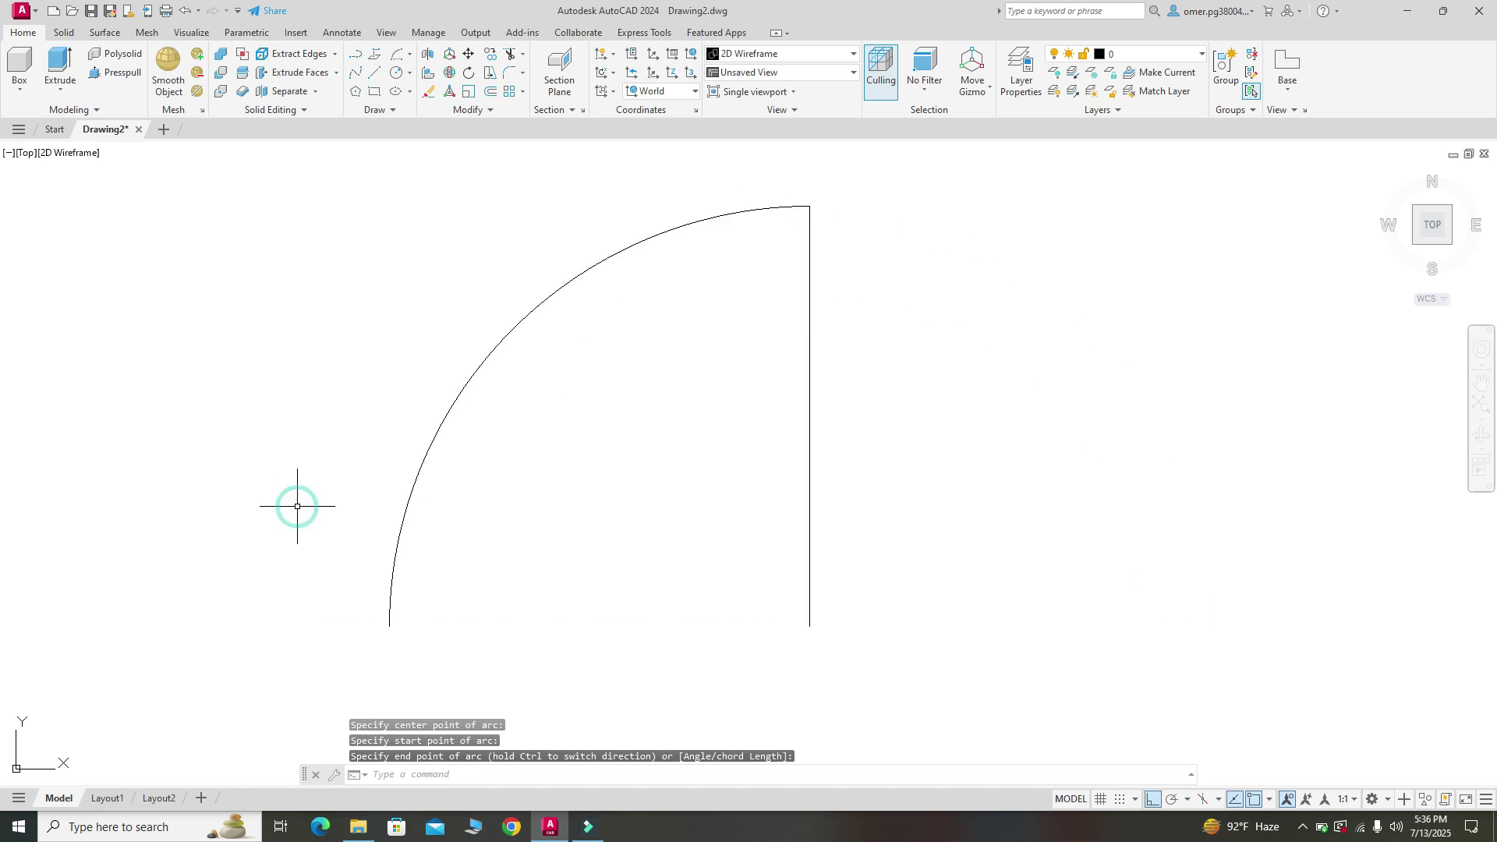
Erase the vertical line, leaving only the arc
click(857, 639)
click(714, 429)
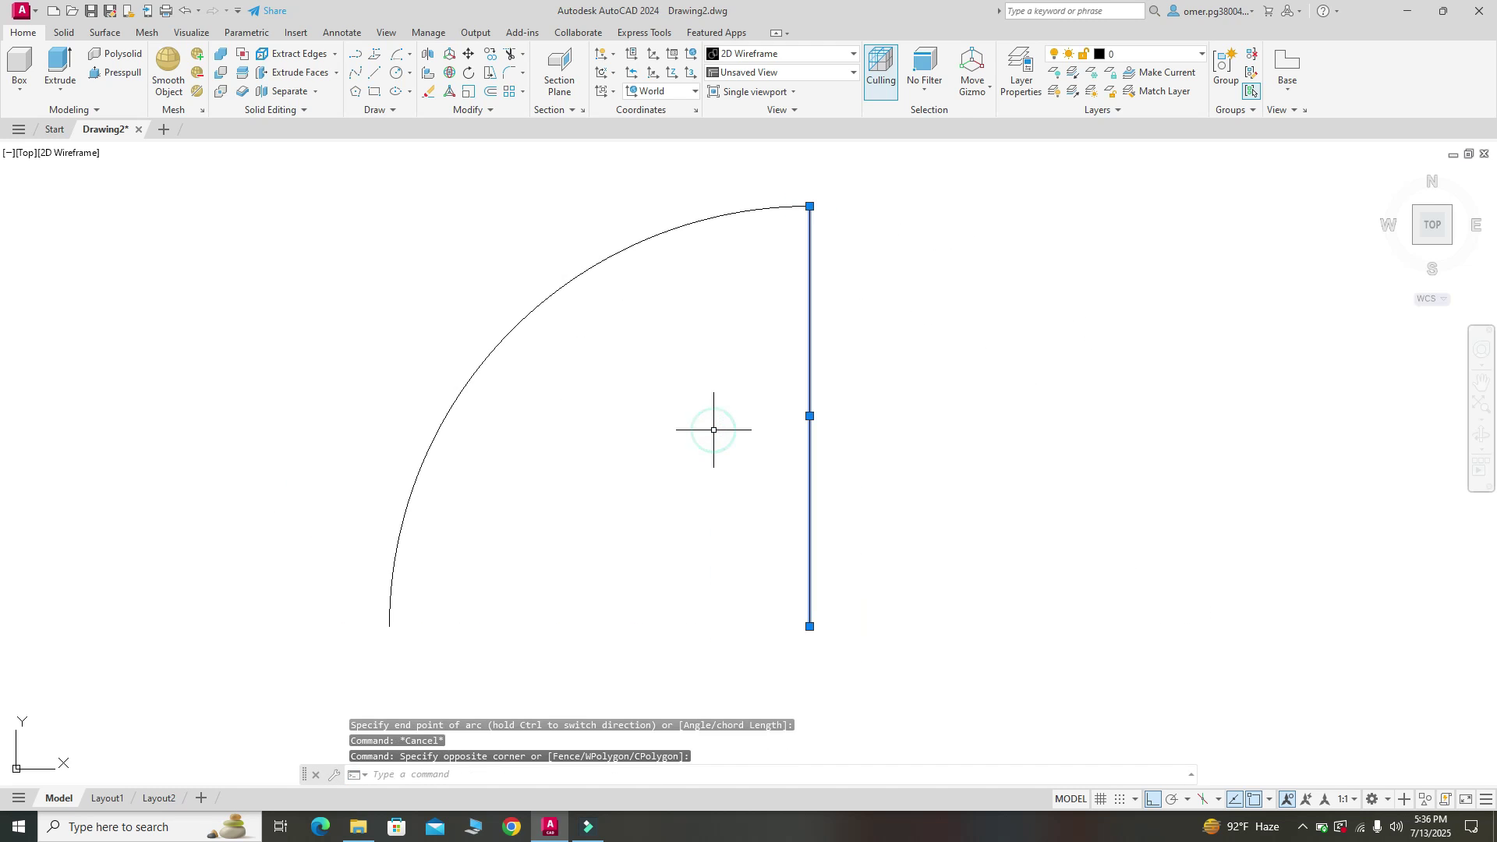
key(Delete)
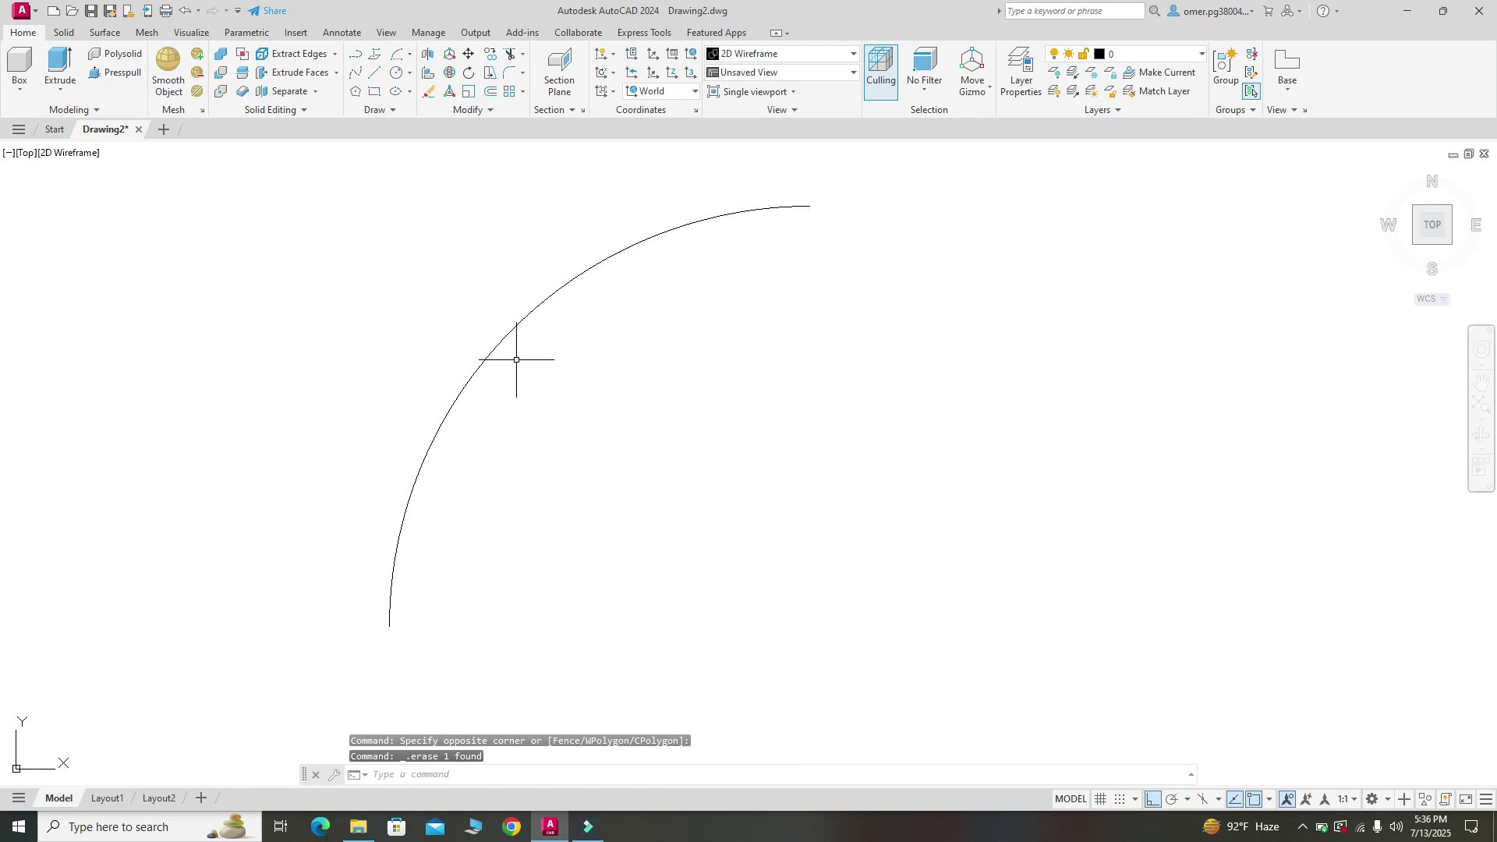
click(496, 767)
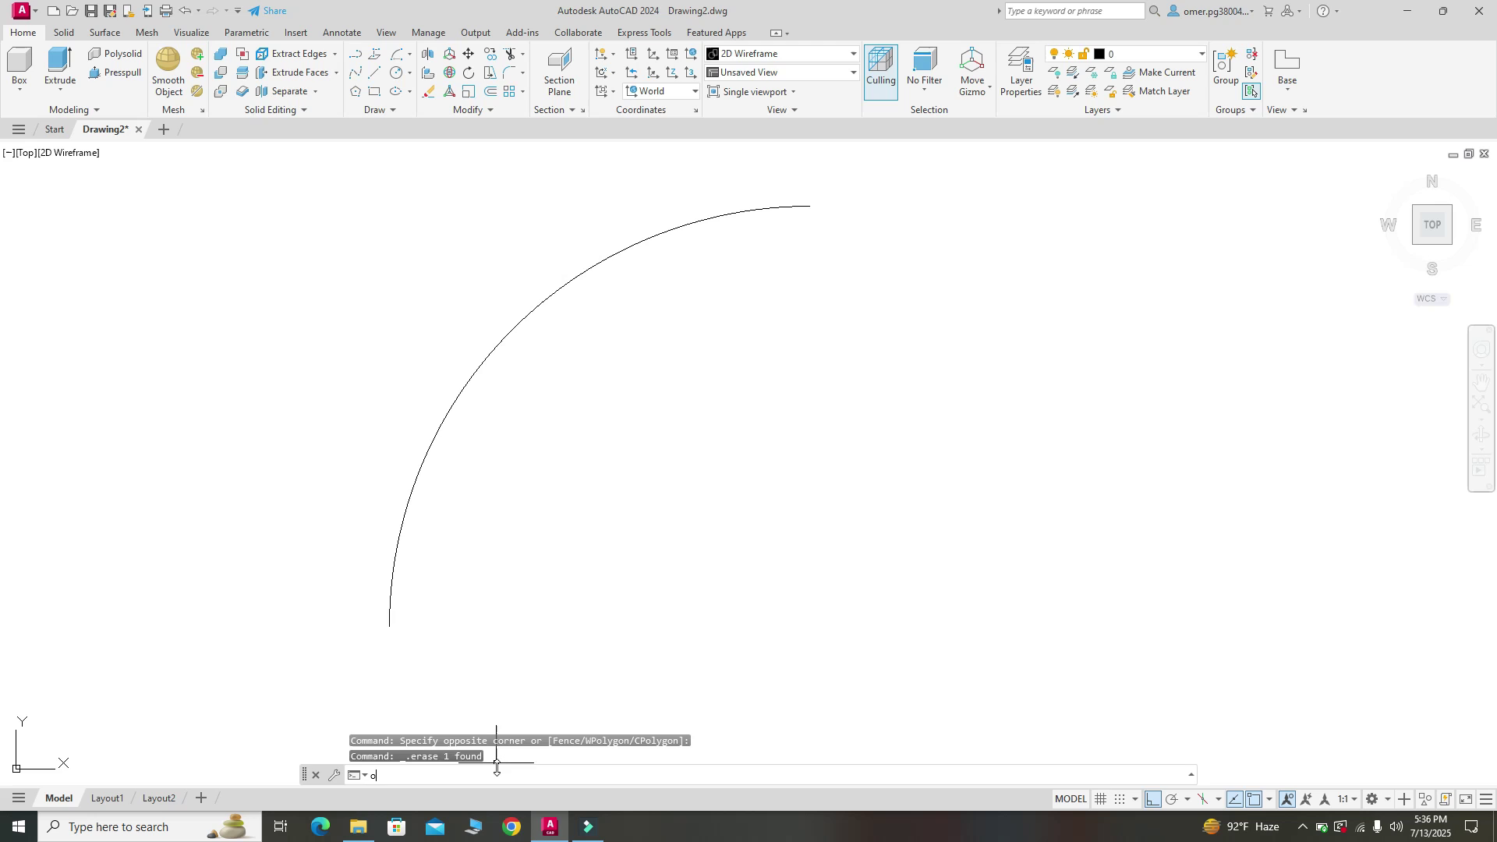
Offset the arc 1 unit toward its inner side
key(Return)
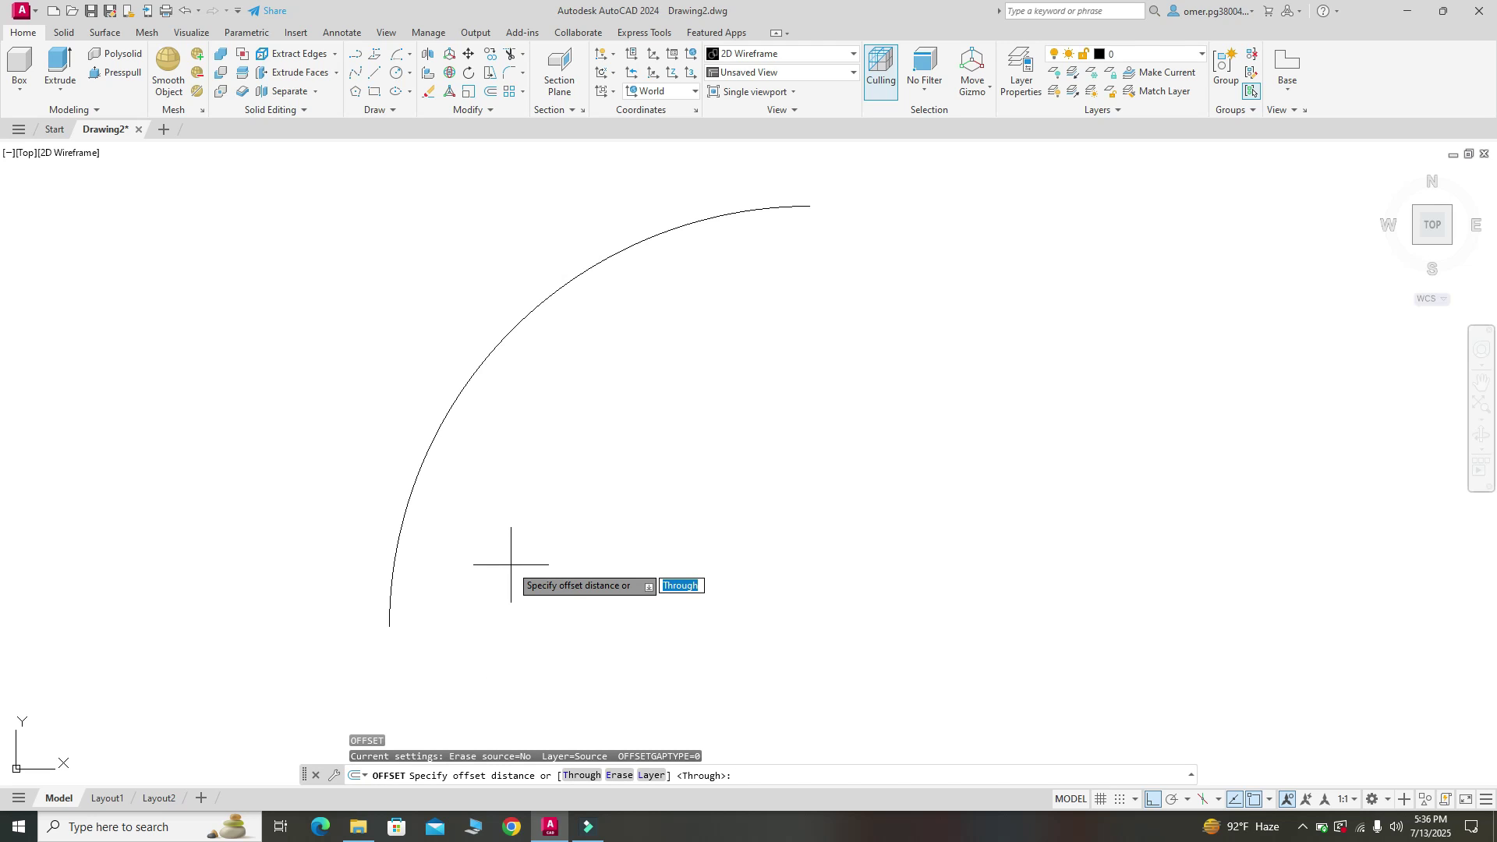
key(Return)
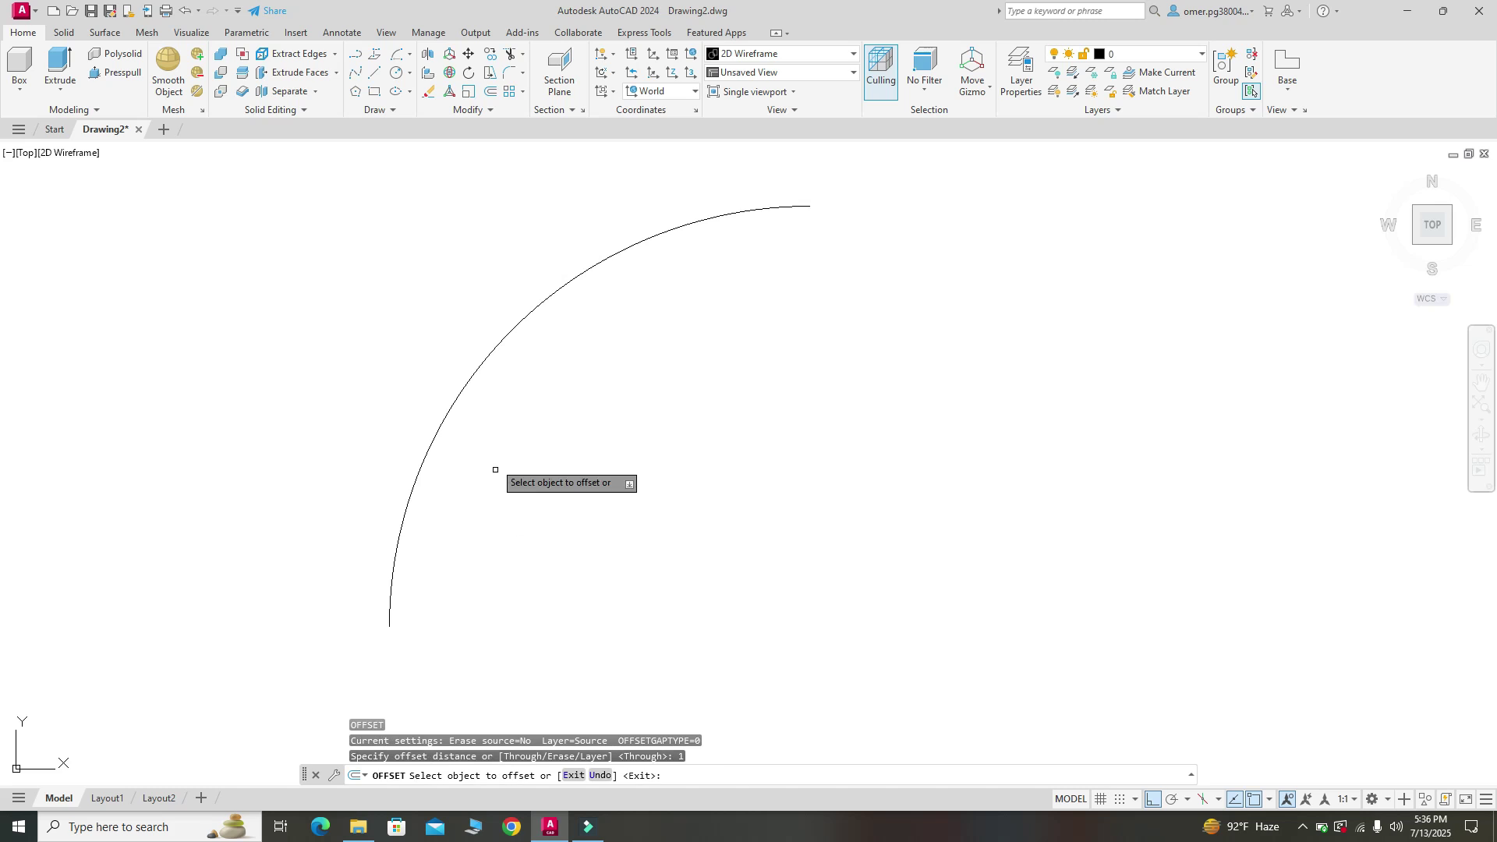
click(483, 363)
click(529, 396)
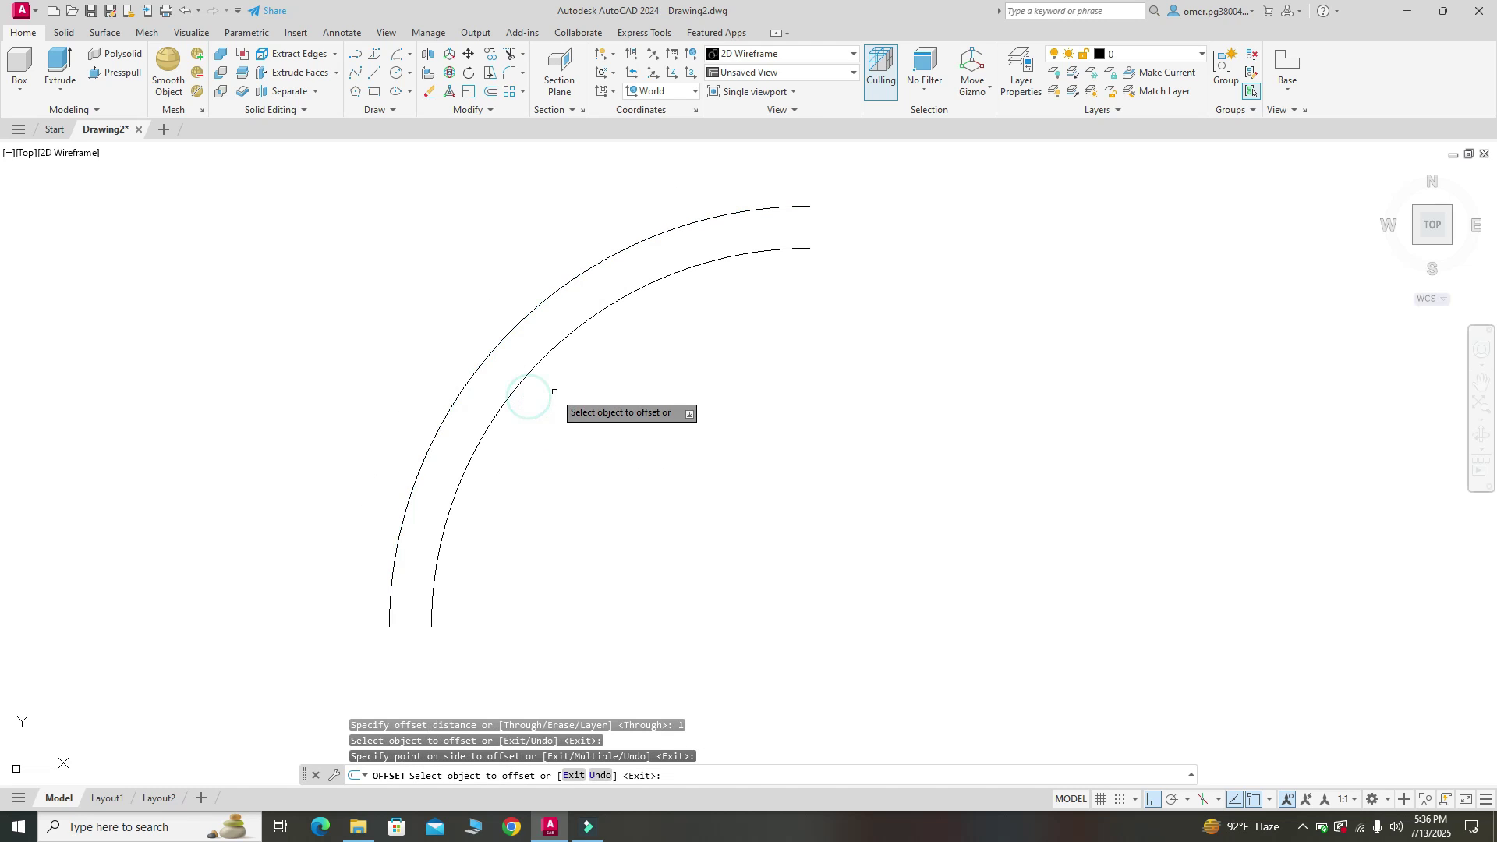
Draw a line from the outer arc's bottom endpoint to the inner arc's bottom endpoint
click(374, 71)
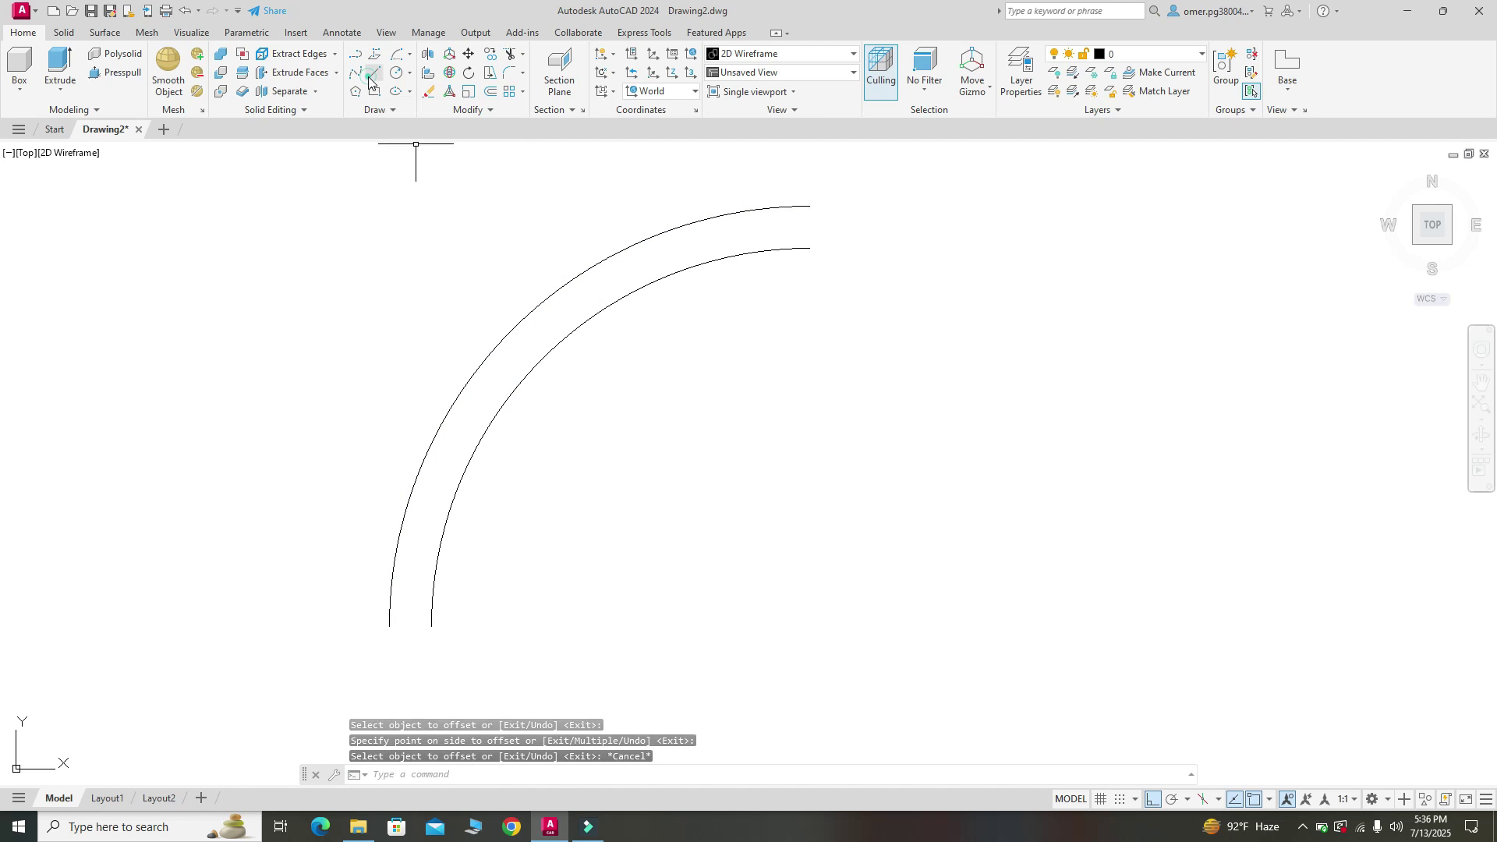
click(389, 626)
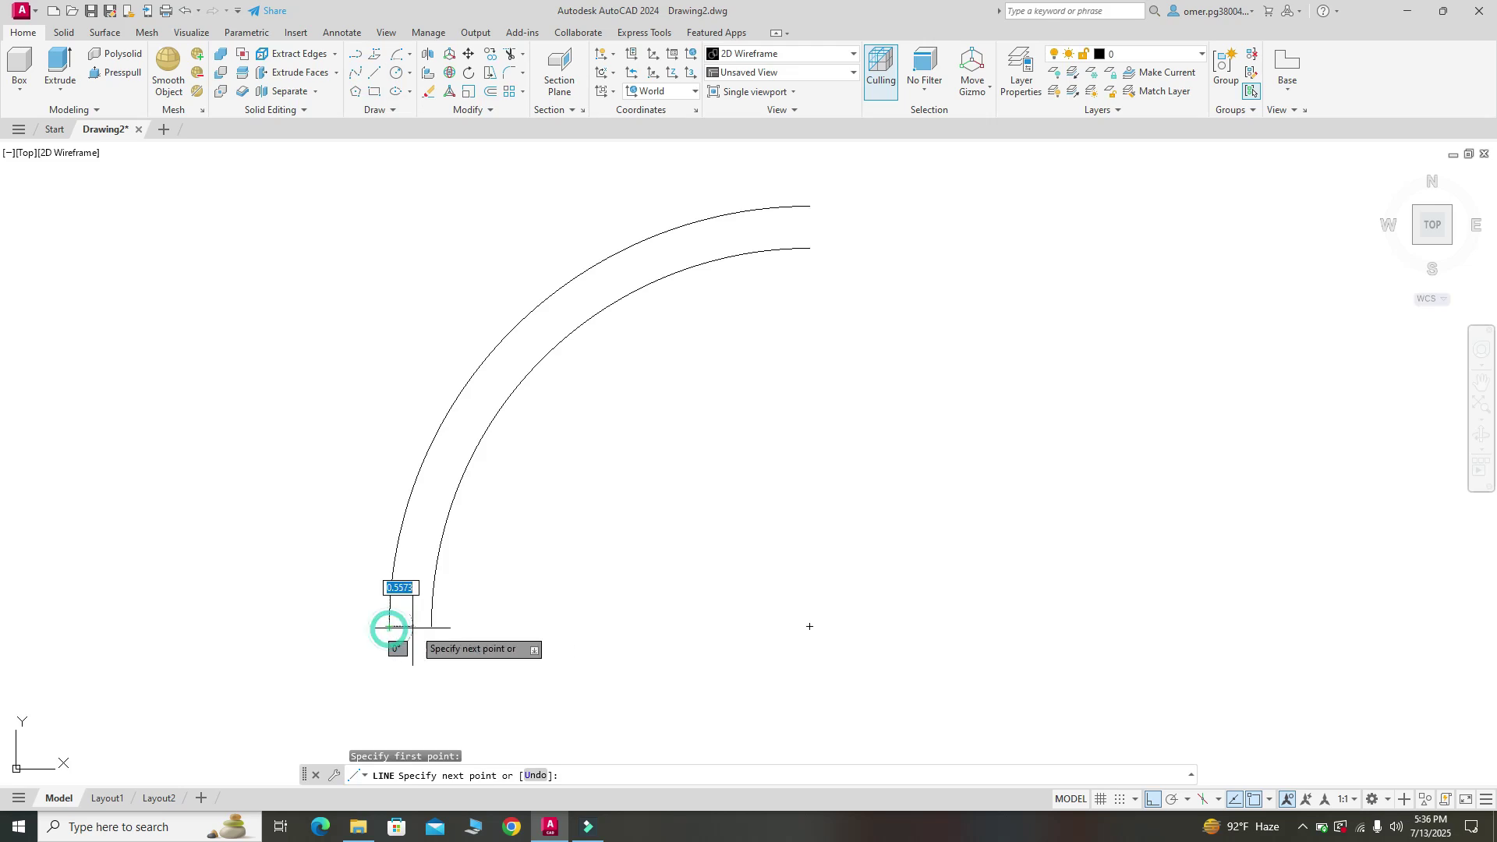
click(431, 625)
key(Escape)
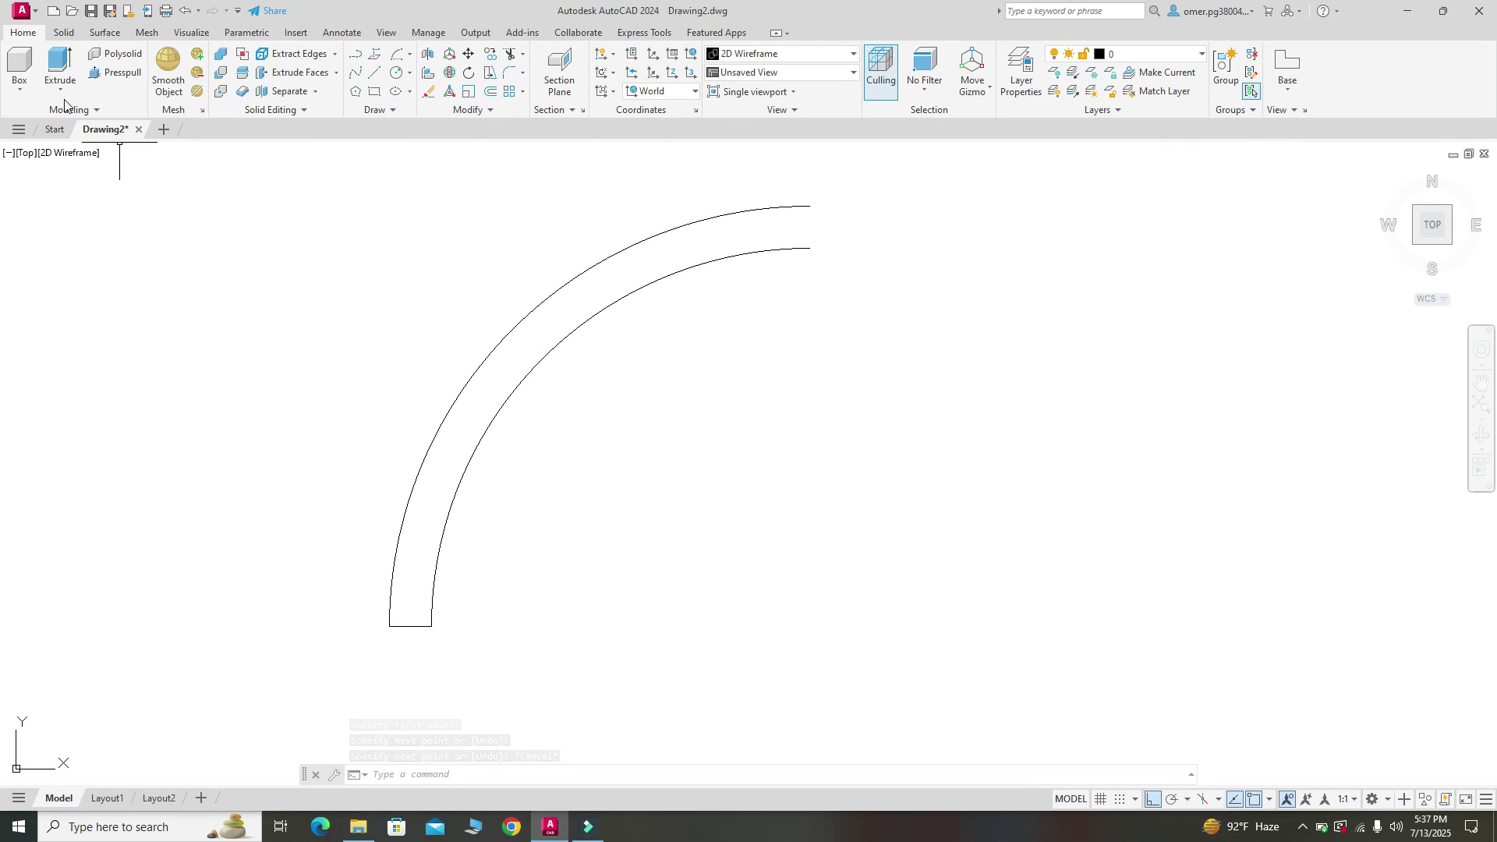
Choose Revolve from the Modeling panel's Extrude dropdown
click(64, 97)
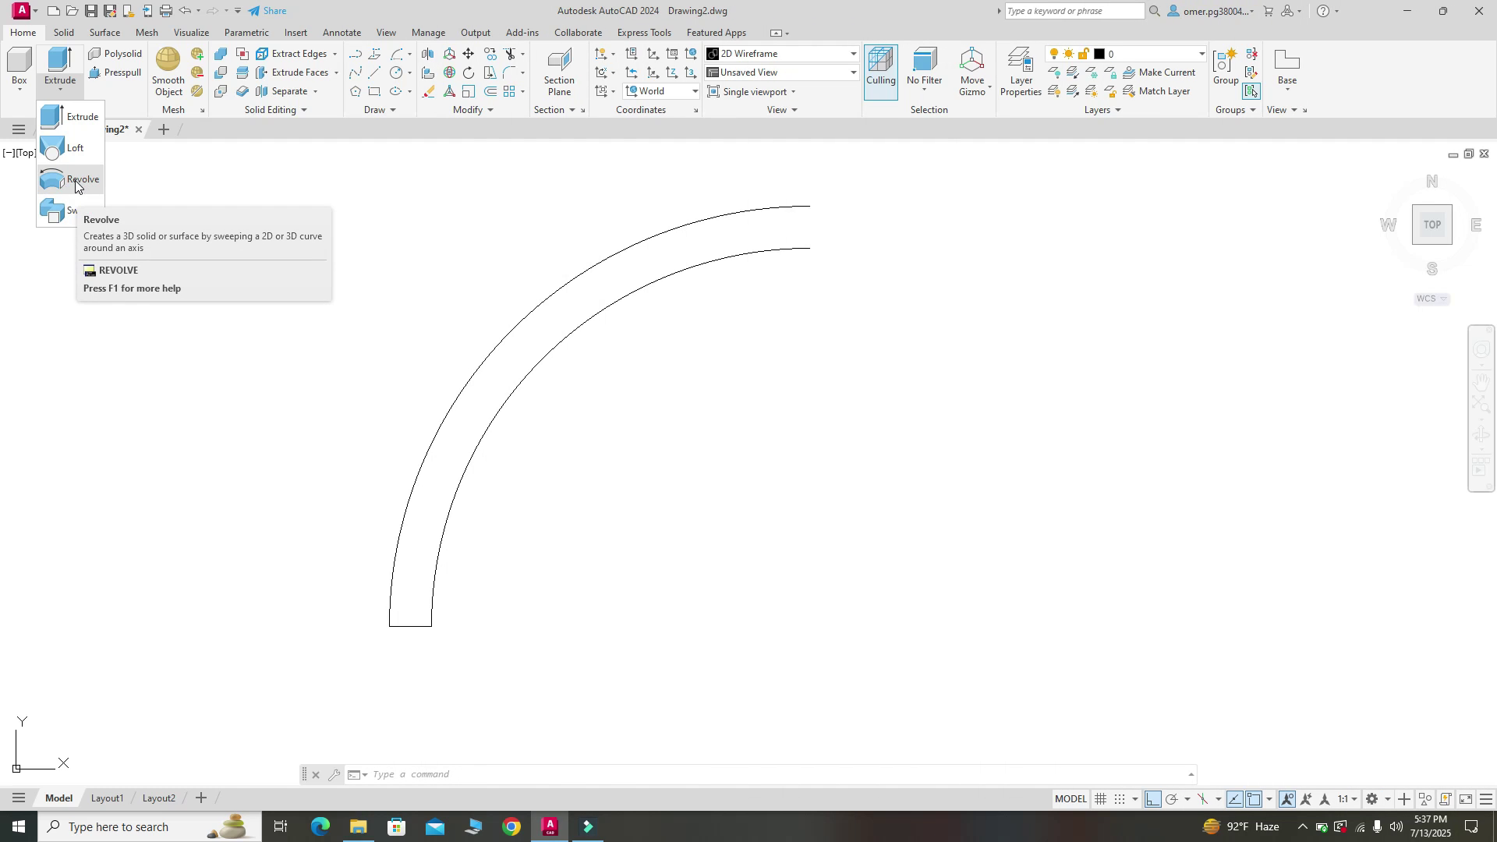
click(77, 185)
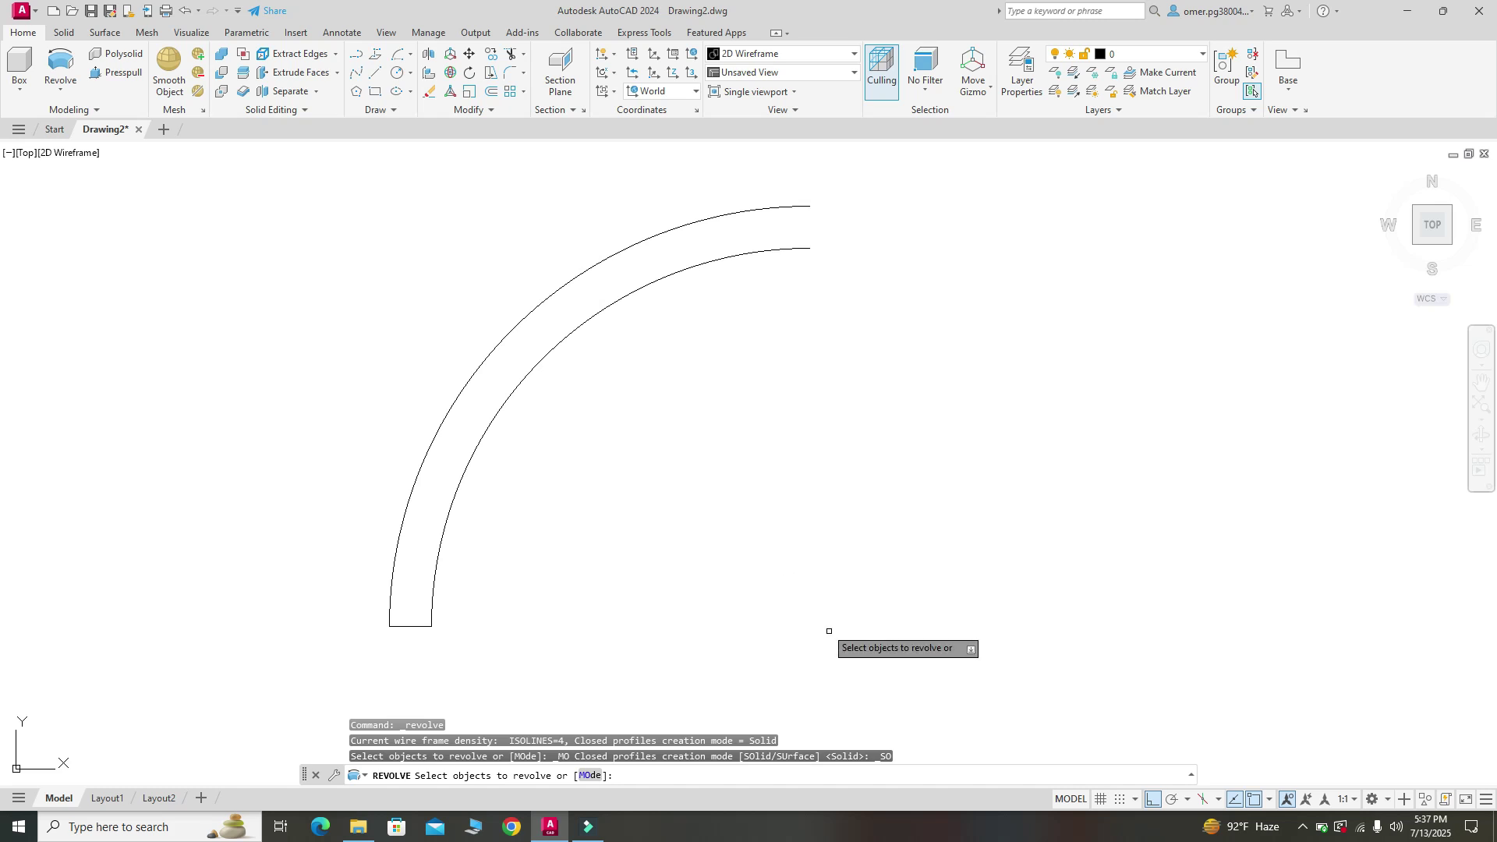
Crossing-select both arcs and the closing line, then revolve them 360° about the arc-end axis
click(924, 682)
click(247, 155)
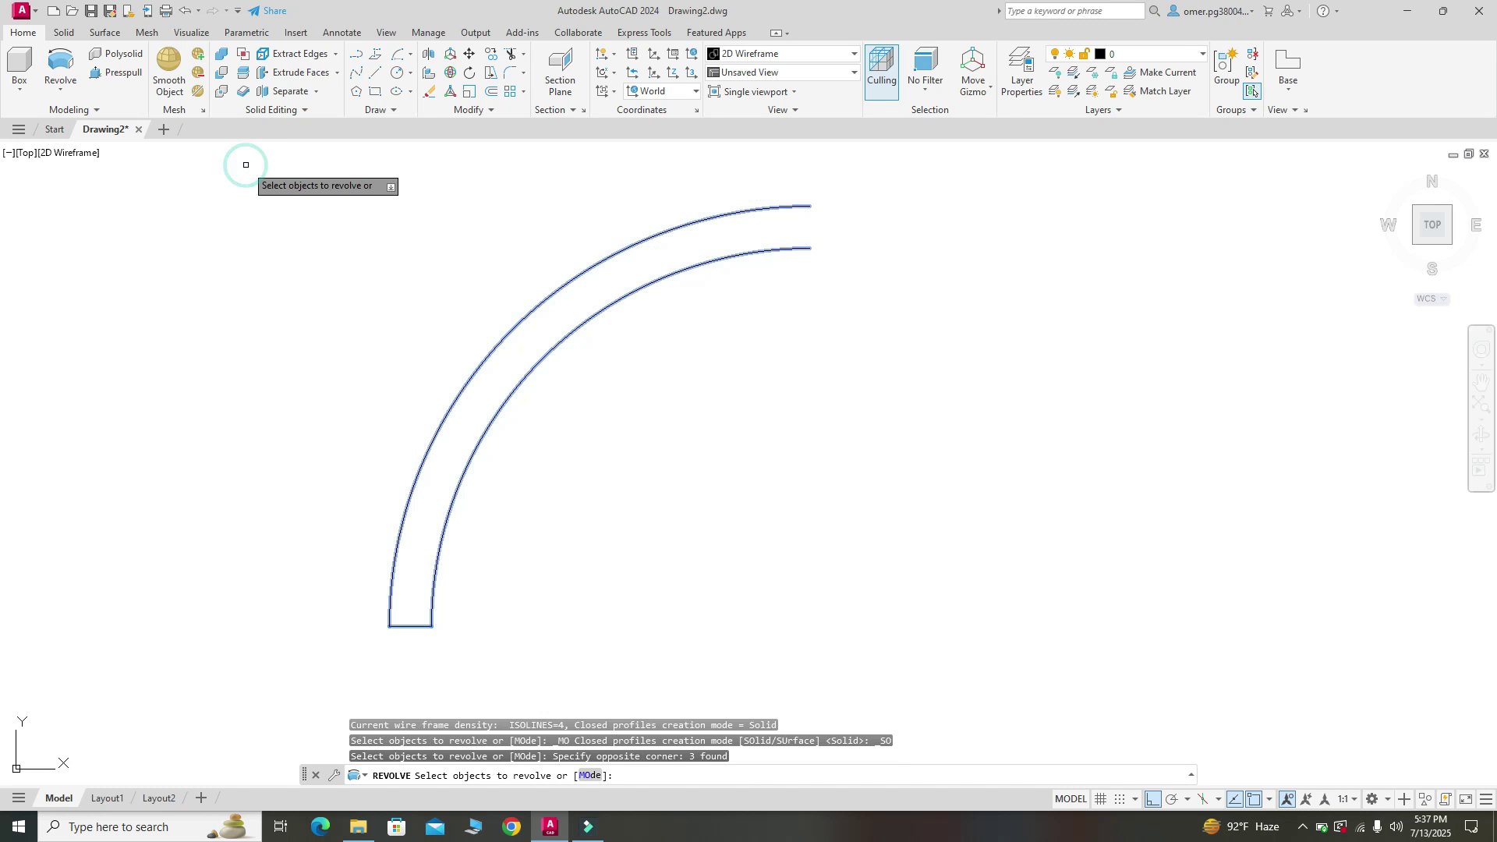
key(Return)
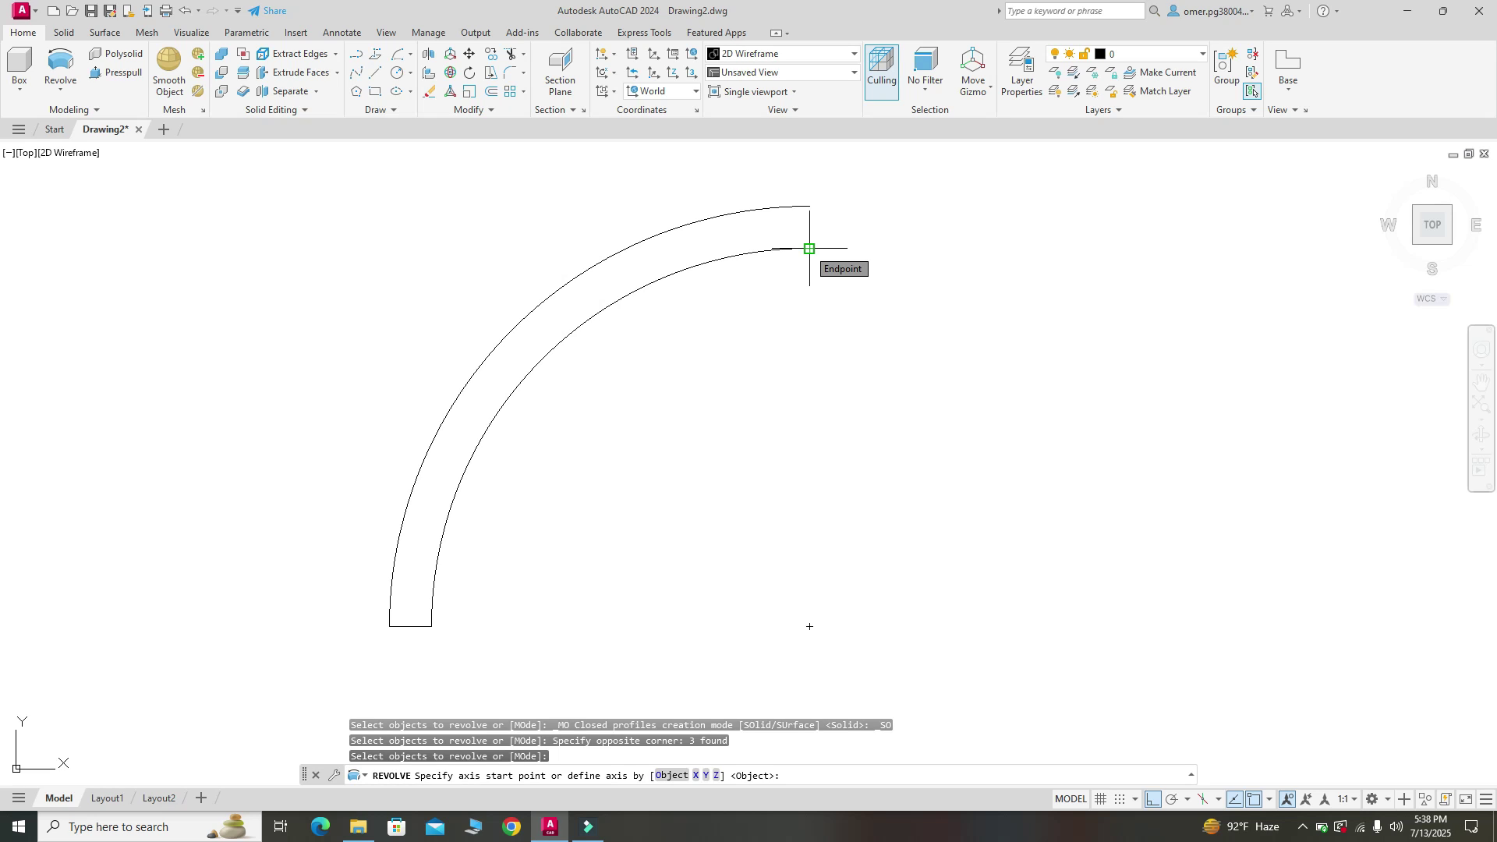
click(809, 248)
click(817, 539)
text(360)
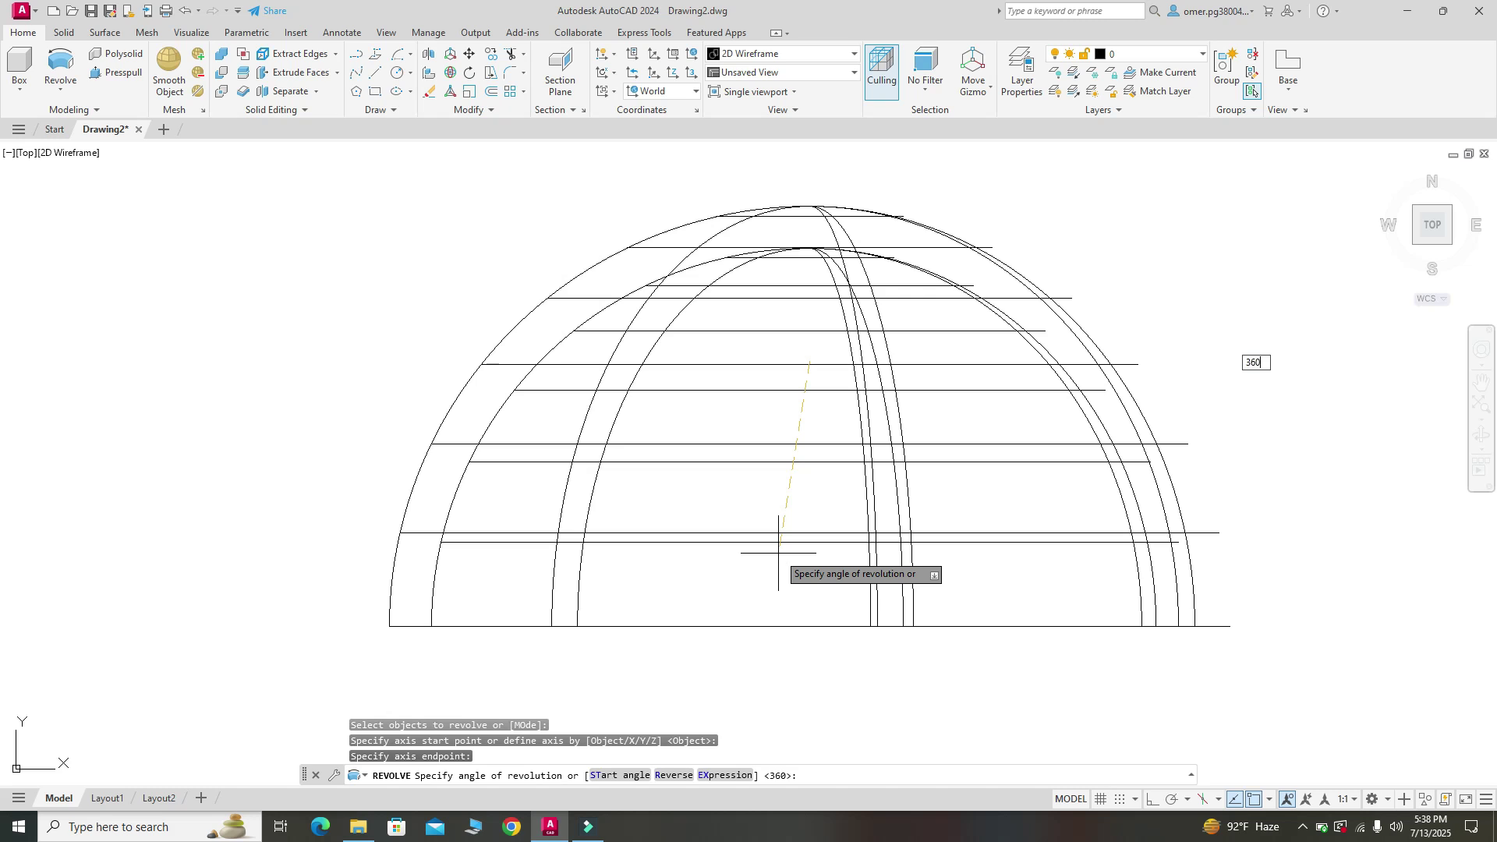
key(Return)
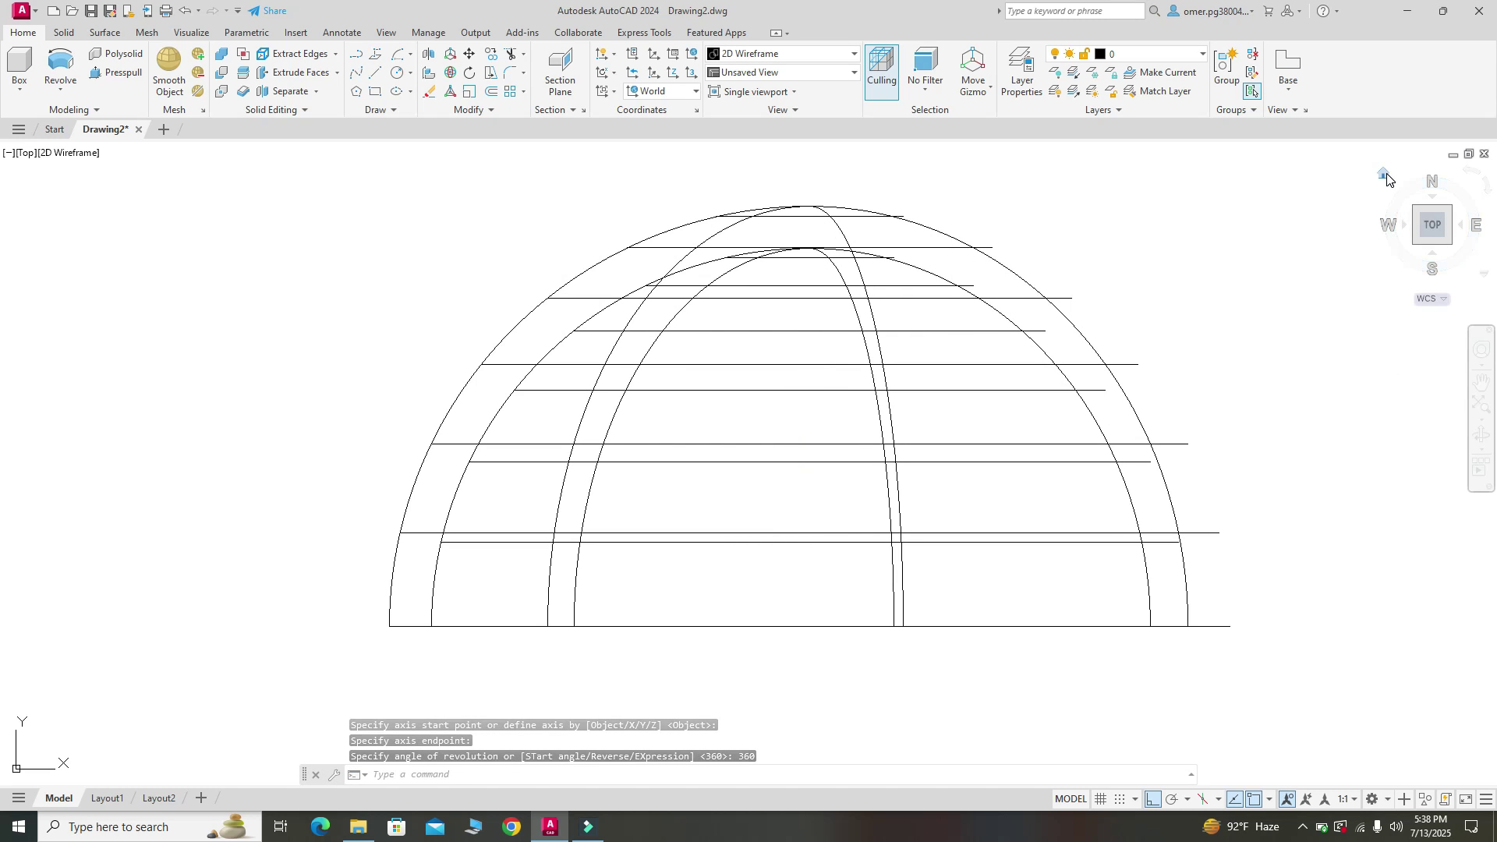
Switch to an isometric view and orbit until the solid appears as a tilted open bowl
click(1385, 178)
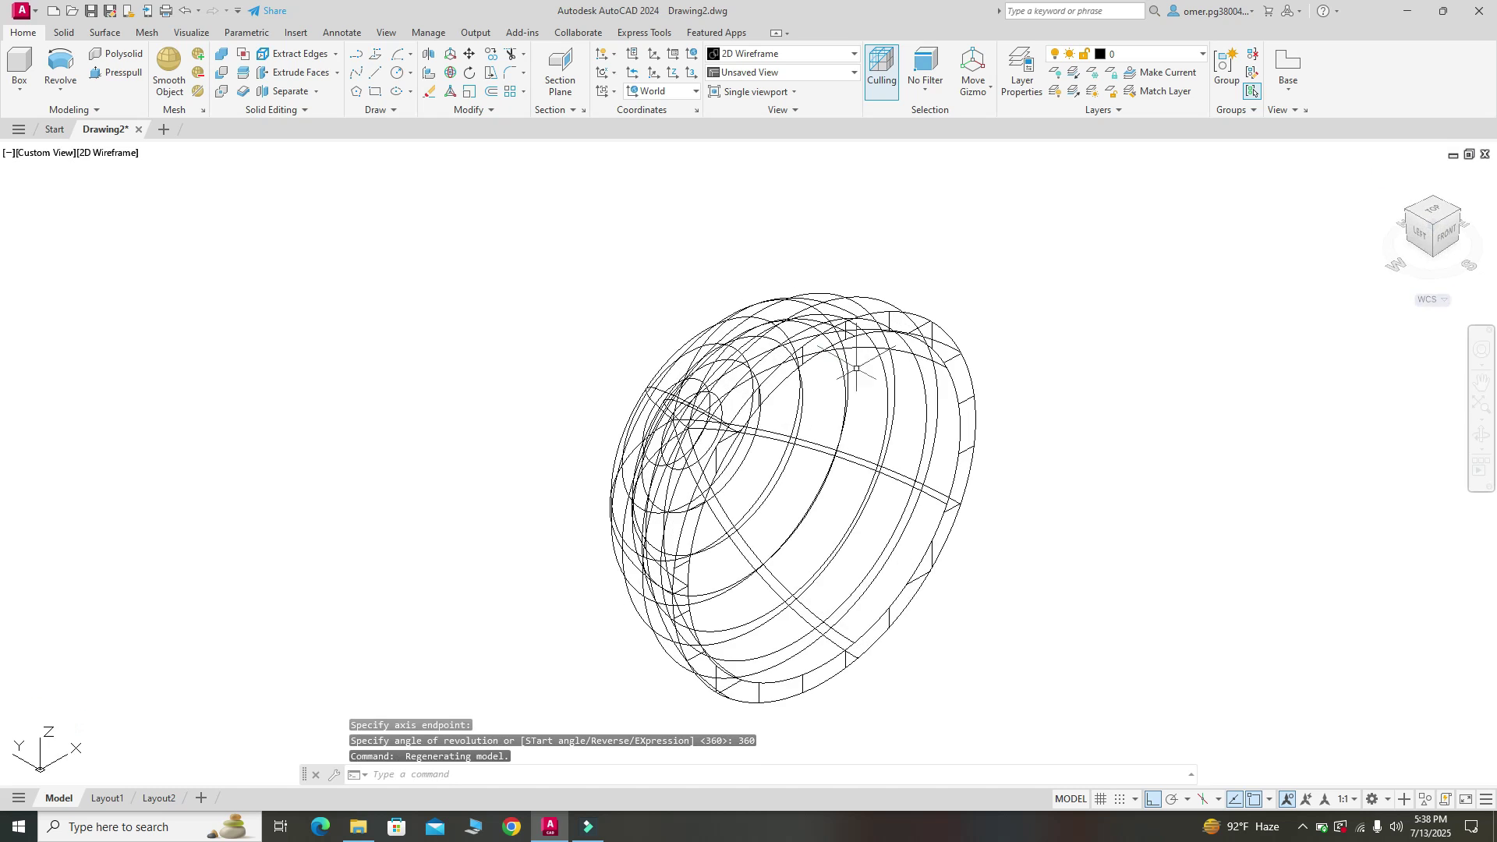
click(1476, 433)
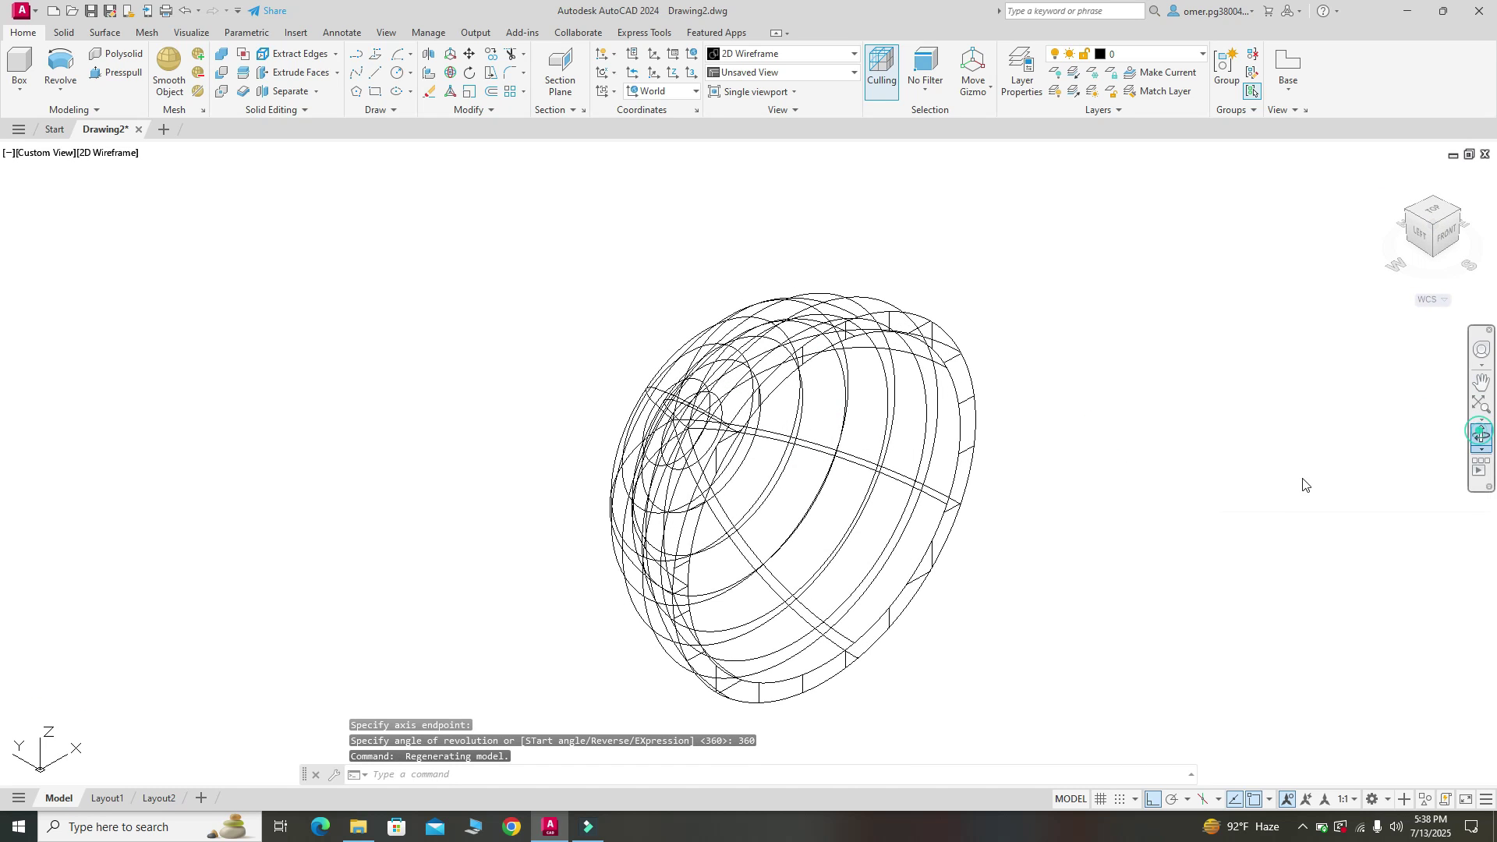
click(1303, 485)
drag(944, 563, 750, 367)
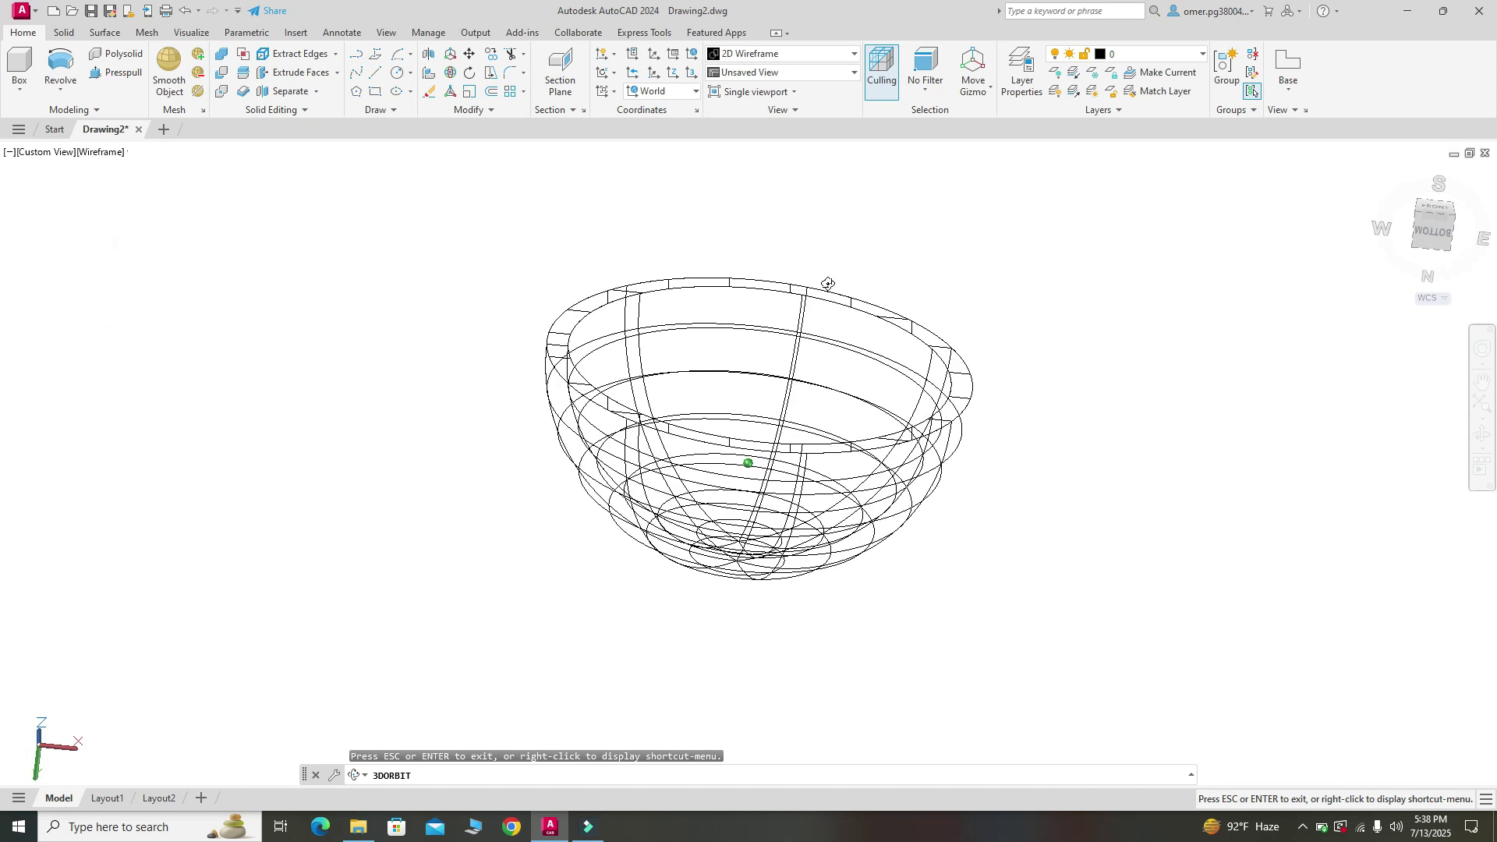
scroll(750, 368, up, 1)
drag(729, 387, 711, 356)
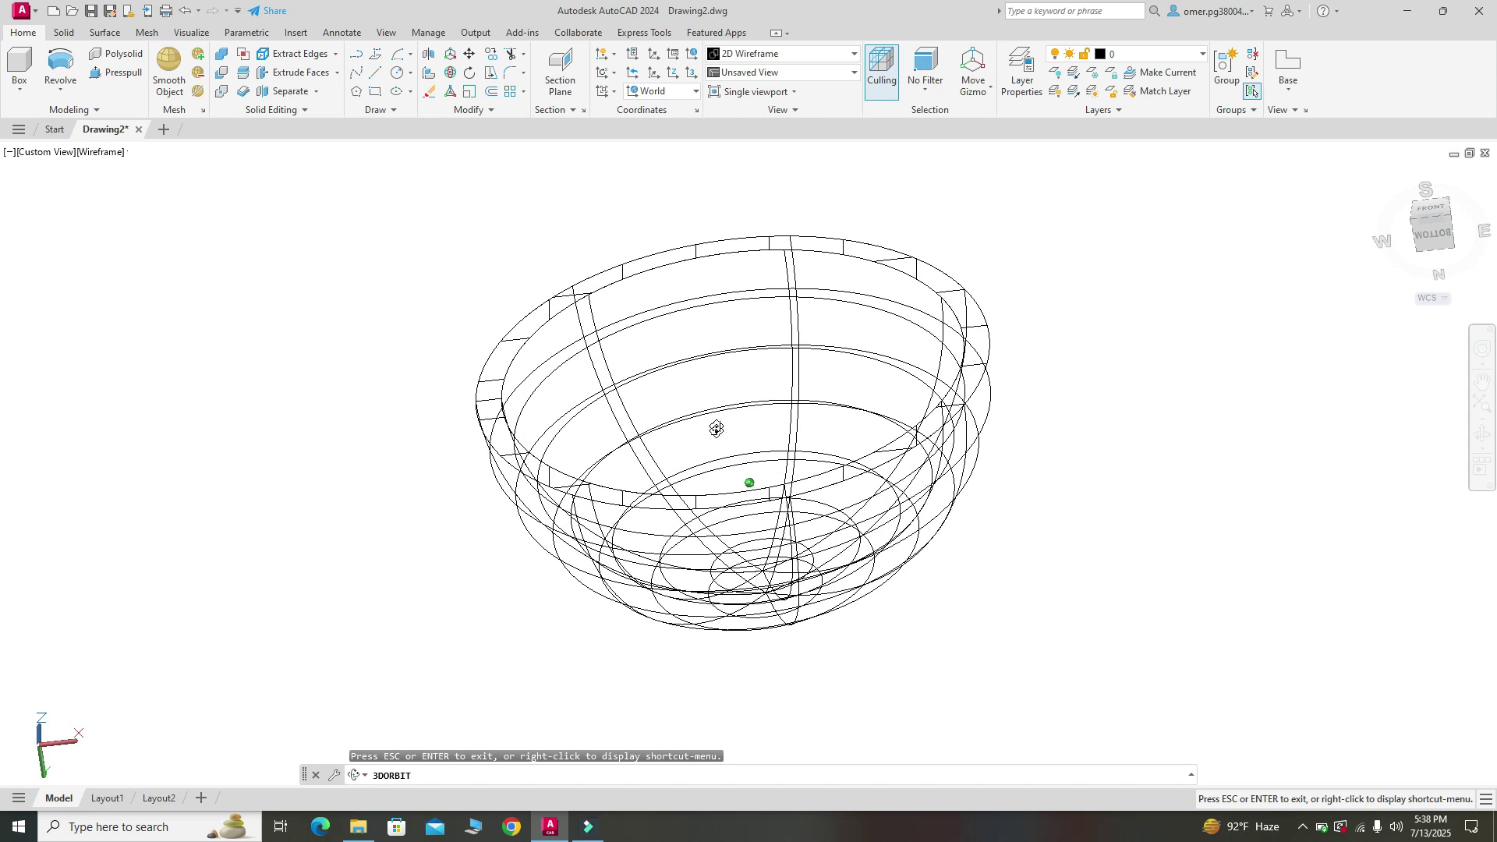
shift+middle_drag(710, 355, 787, 310)
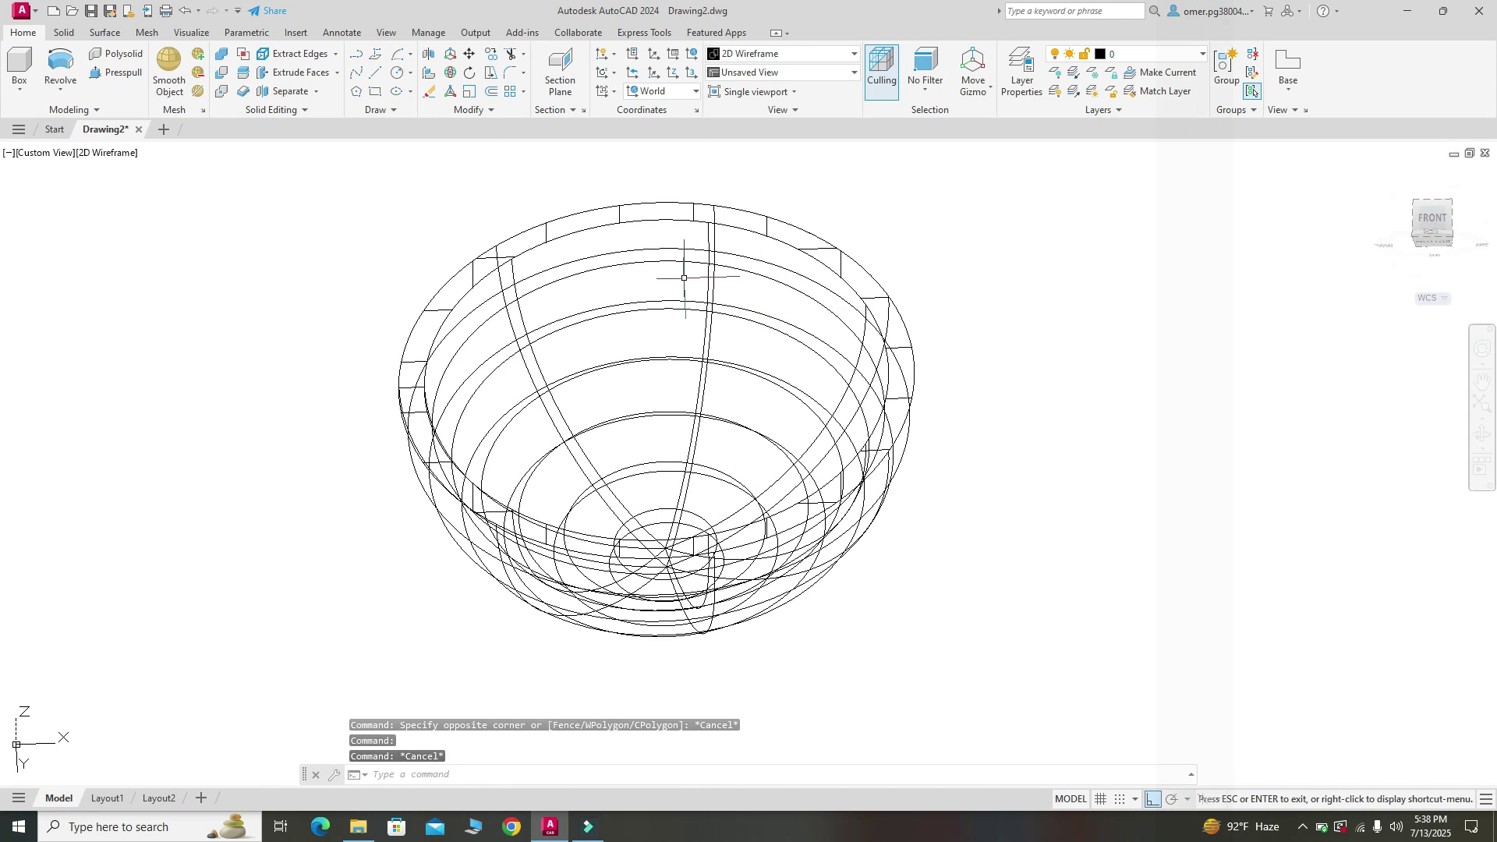
Apply the Shades of Gray visual style and delete the leftover object
click(789, 54)
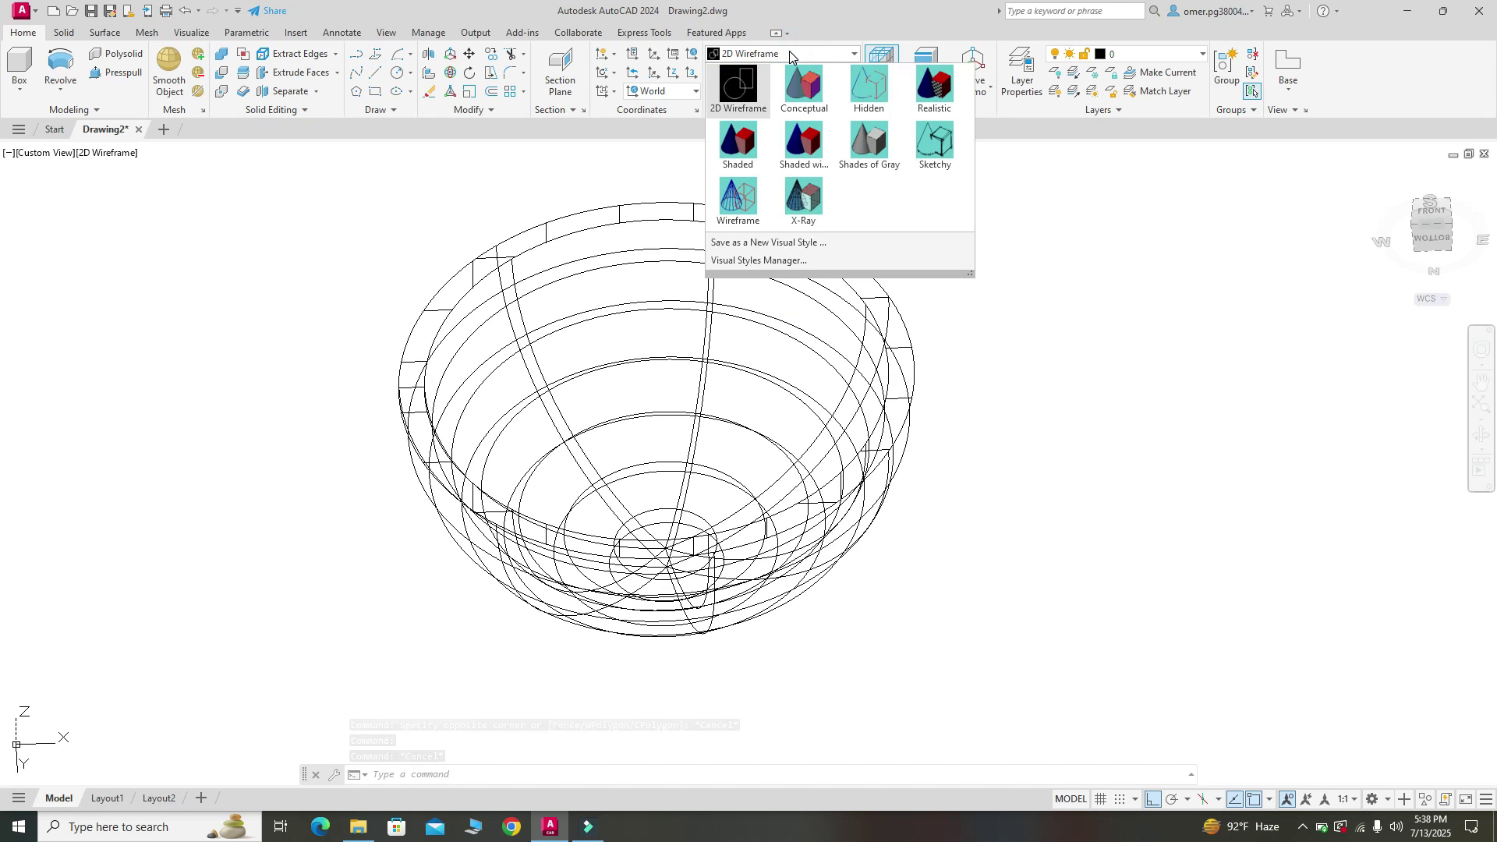
click(866, 146)
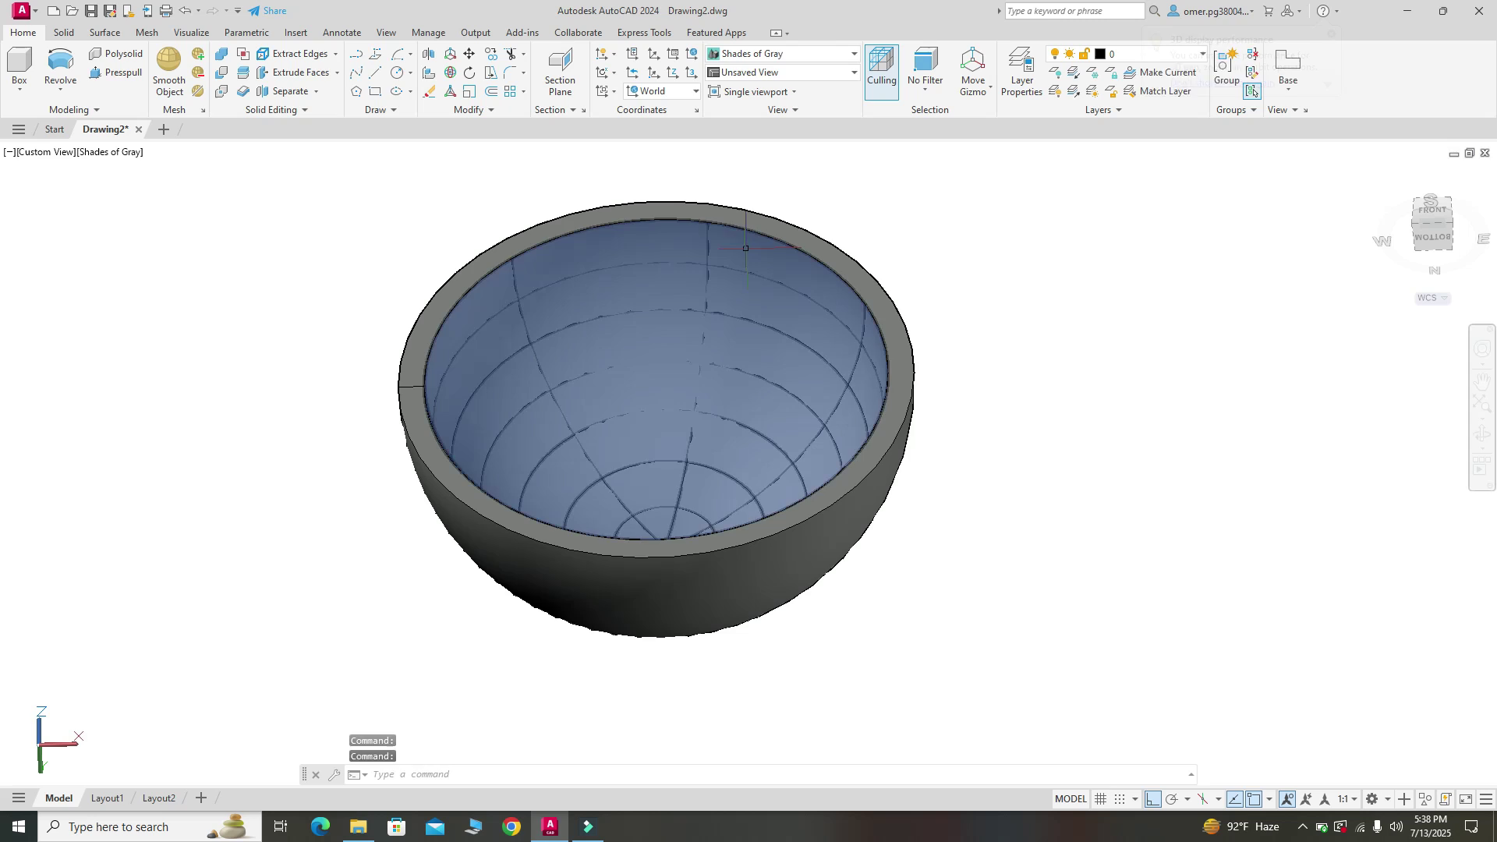
click(412, 388)
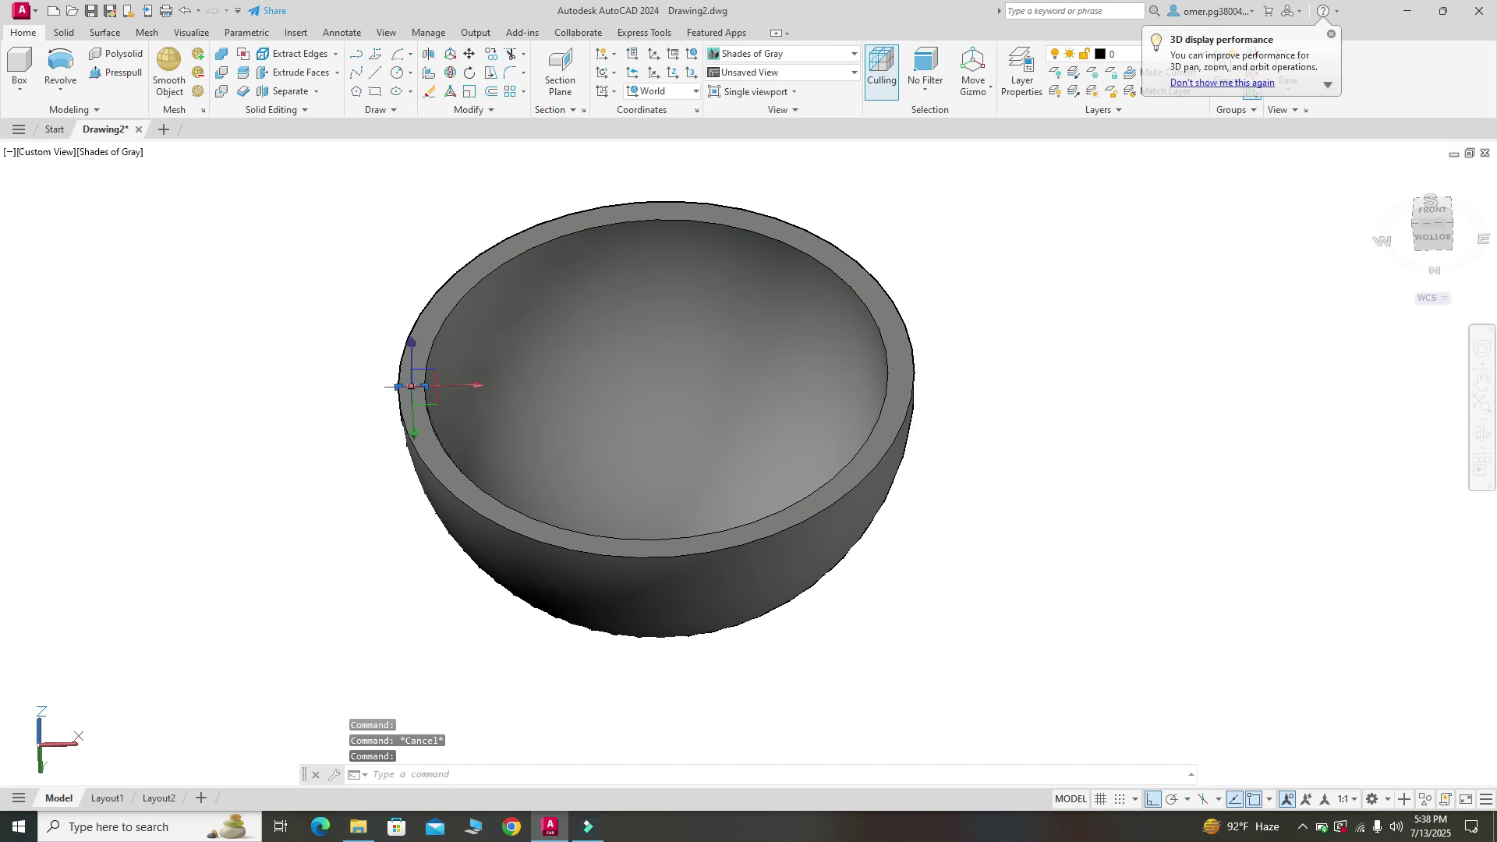
key(Delete)
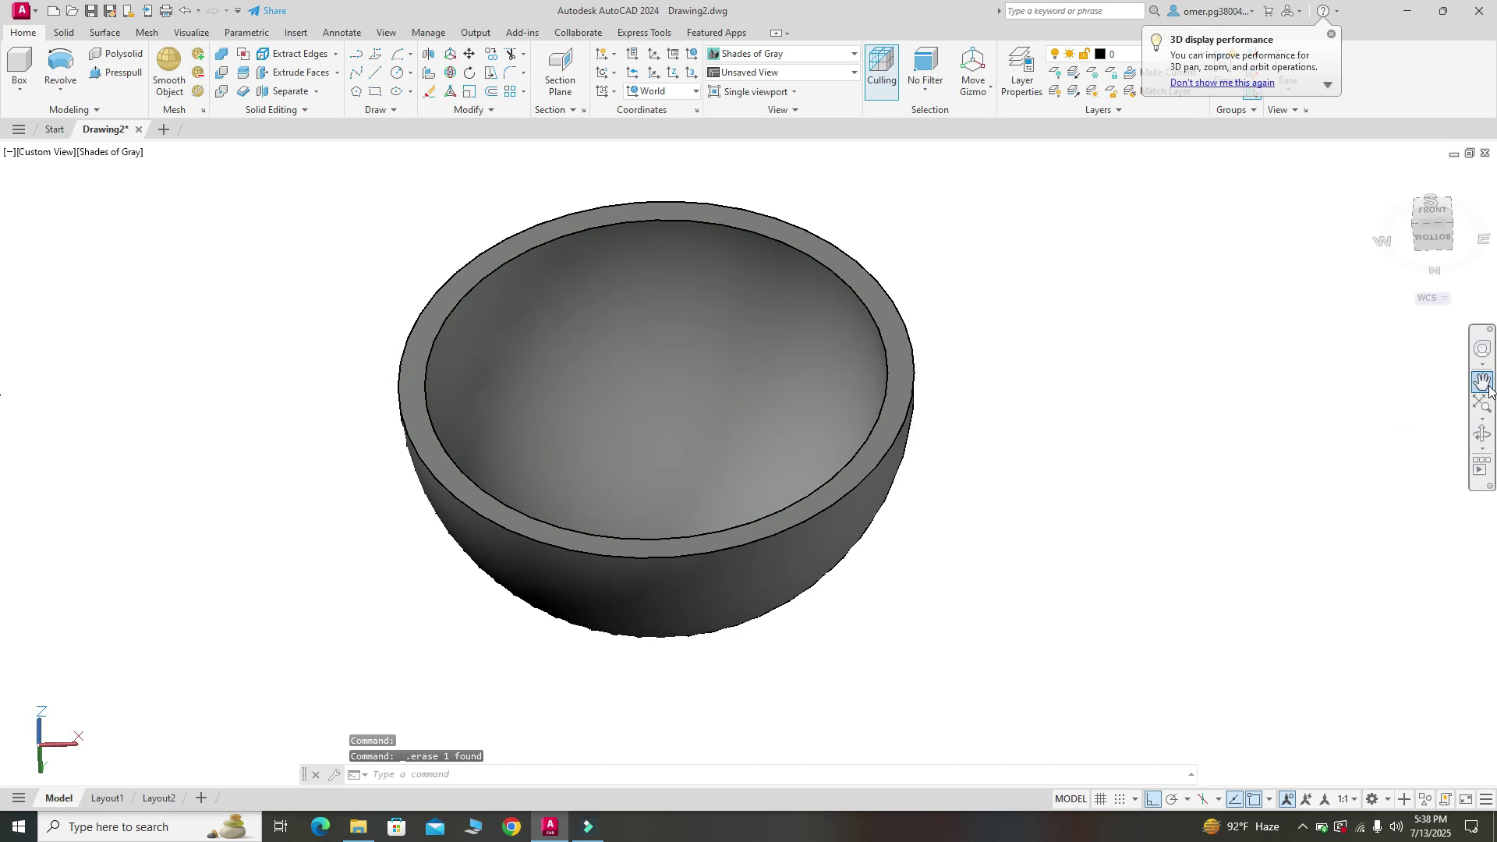
Orbit the bowl to a front-facing view looking into its hollow interior
click(1482, 433)
mouse_move(782, 491)
mouse_down()
mouse_move(949, 508)
mouse_move(817, 476)
mouse_up()
key(Escape)
click(592, 305)
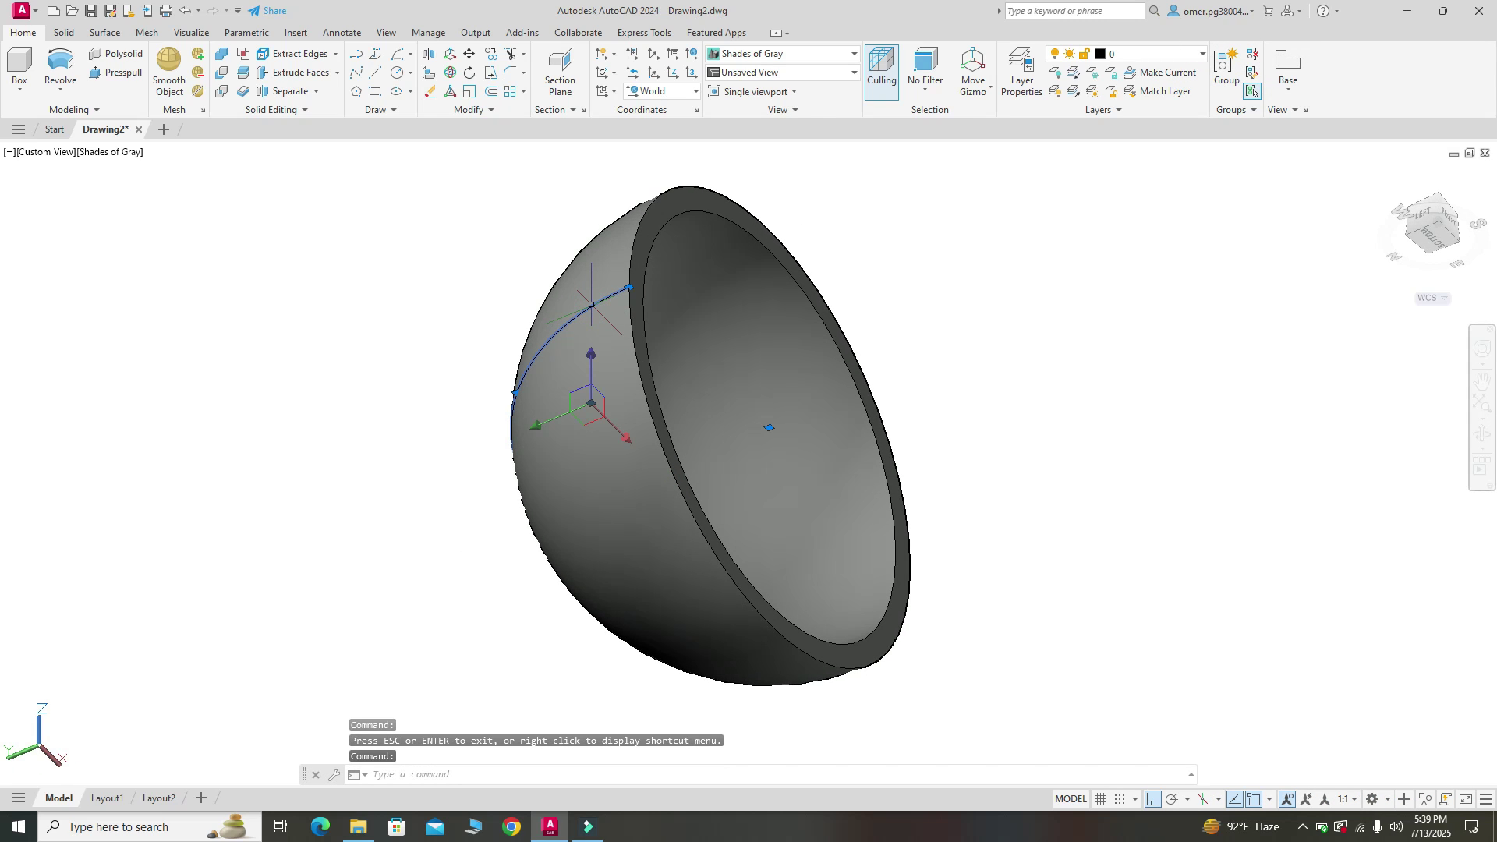
key(Escape)
shift+middle_drag(592, 305, 1489, 409)
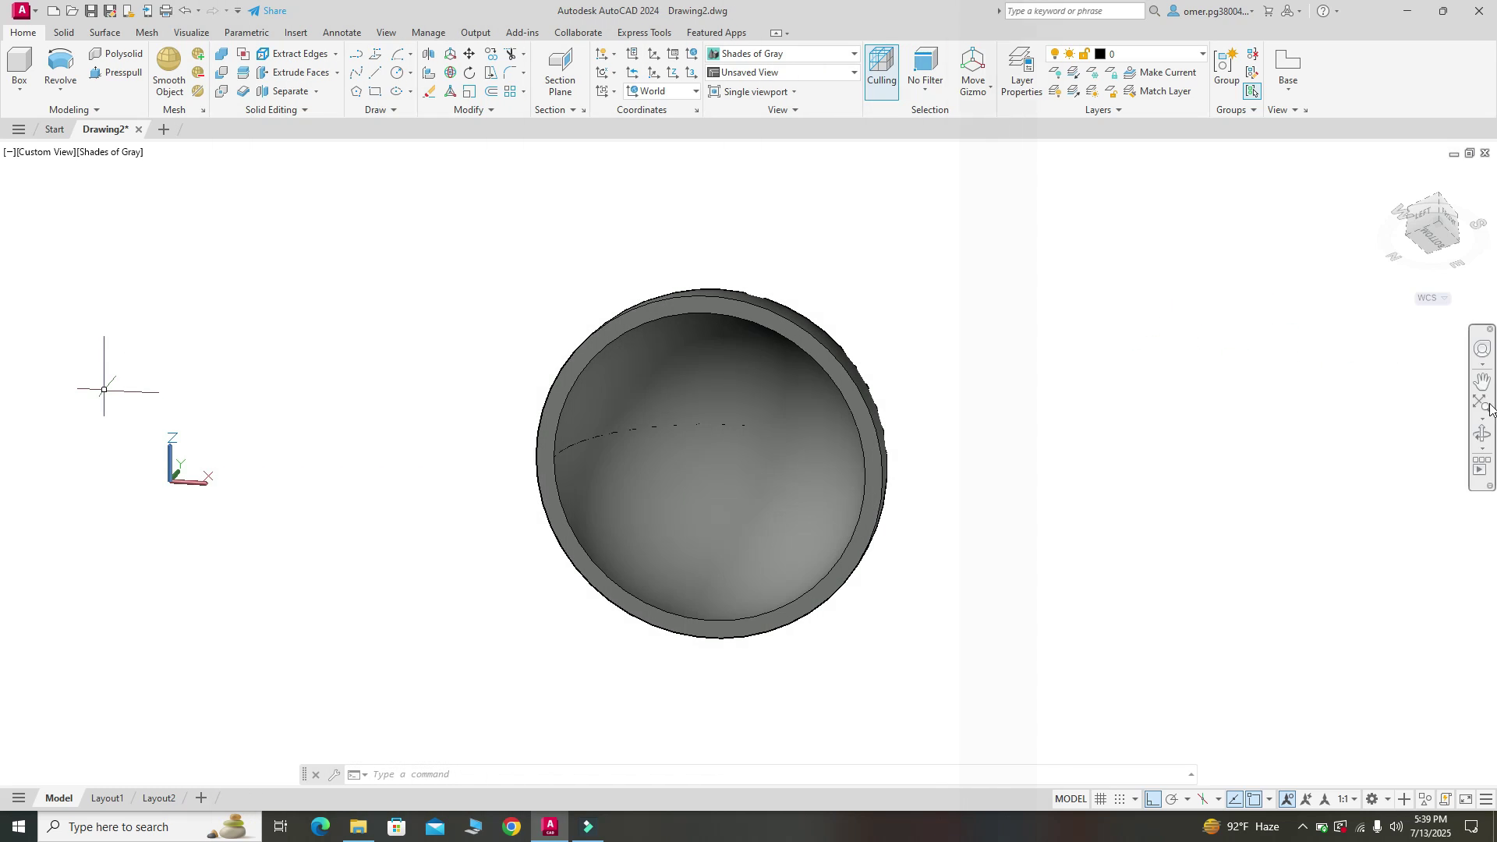
Hide the UCS icon at the drawing origin through the UCS Icon Settings menu
right_click(176, 479)
mouse_move(233, 676)
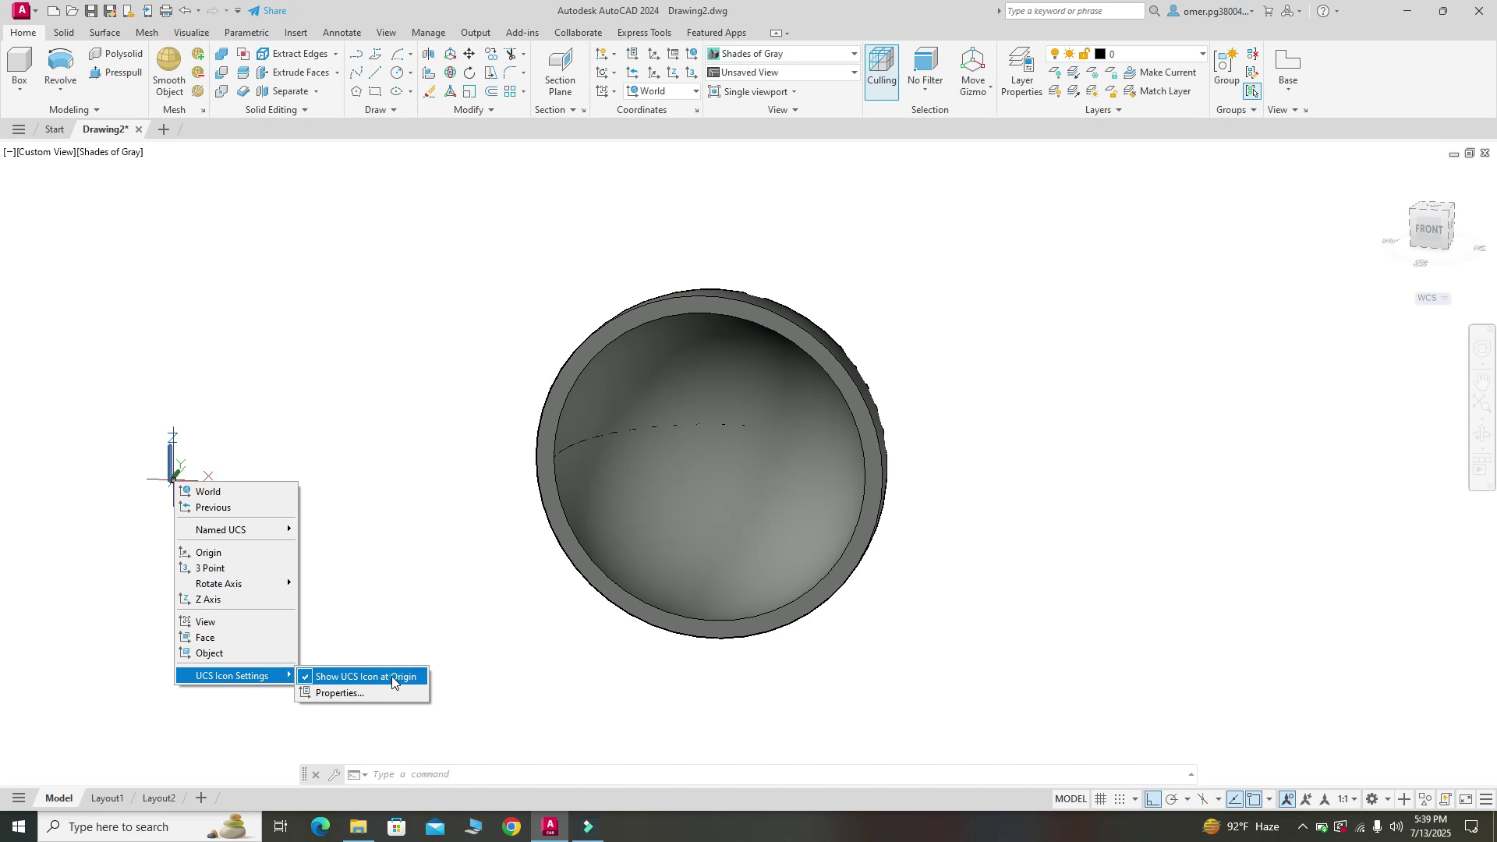
click(393, 679)
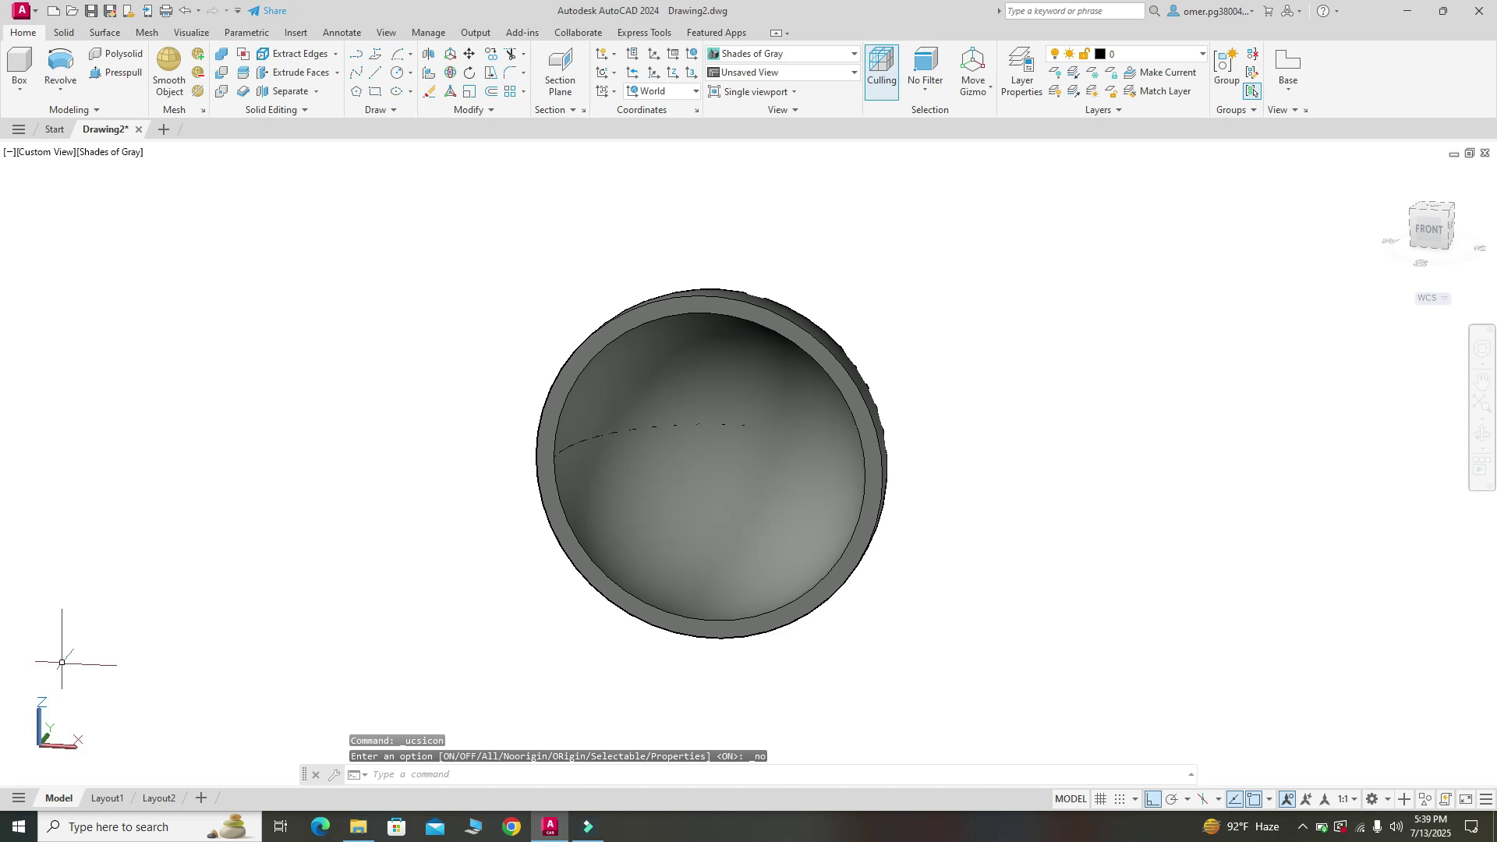
mouse_move(1481, 403)
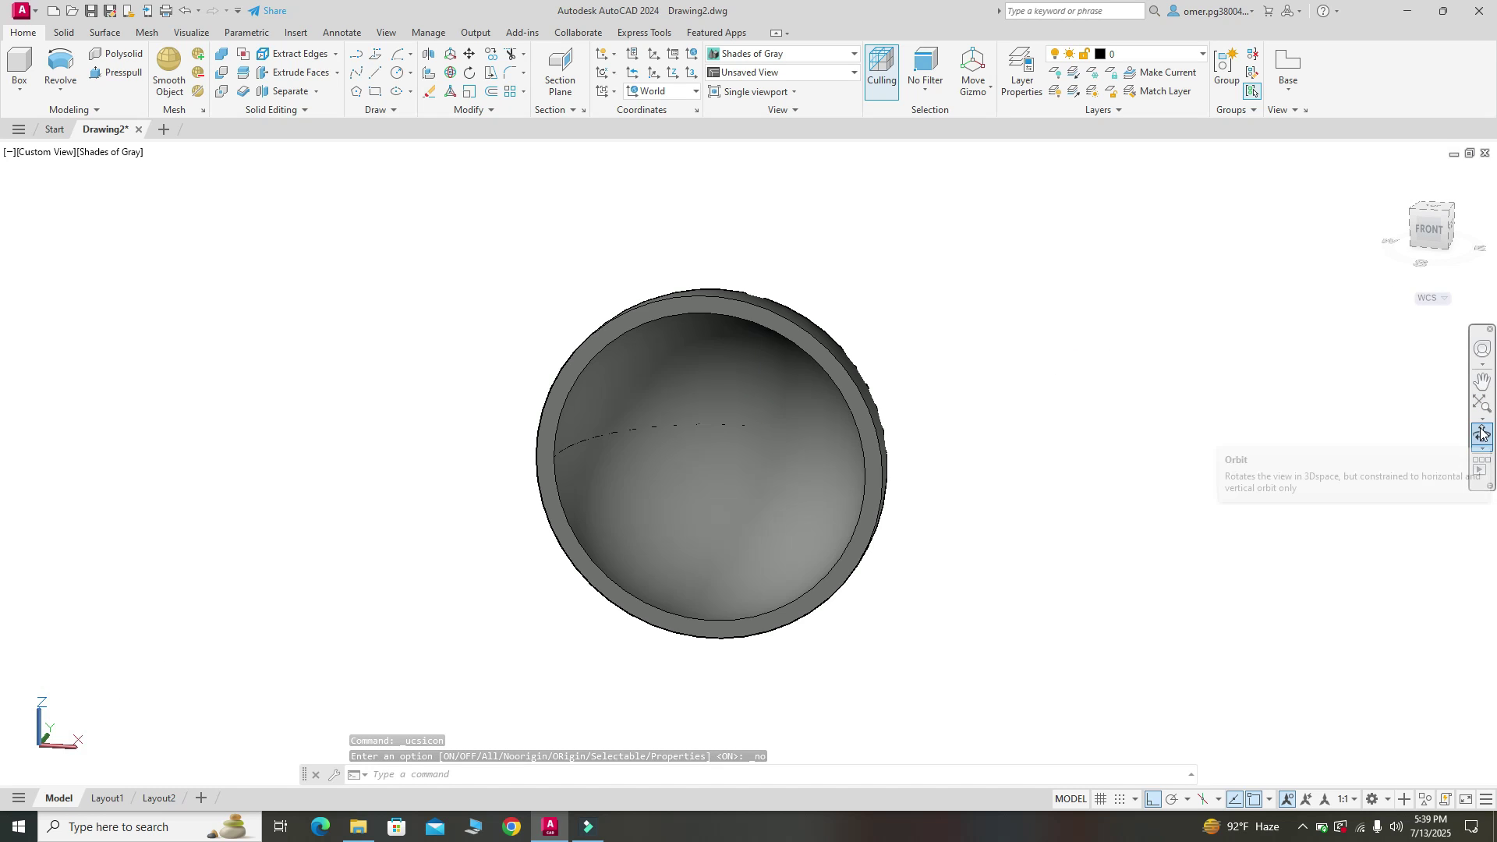
click(1481, 434)
Orbit the bowl to a side view, then snap to an oblique ViewCube corner view
mouse_move(876, 495)
mouse_down()
mouse_move(884, 220)
mouse_move(996, 293)
mouse_move(730, 465)
mouse_move(793, 371)
mouse_up()
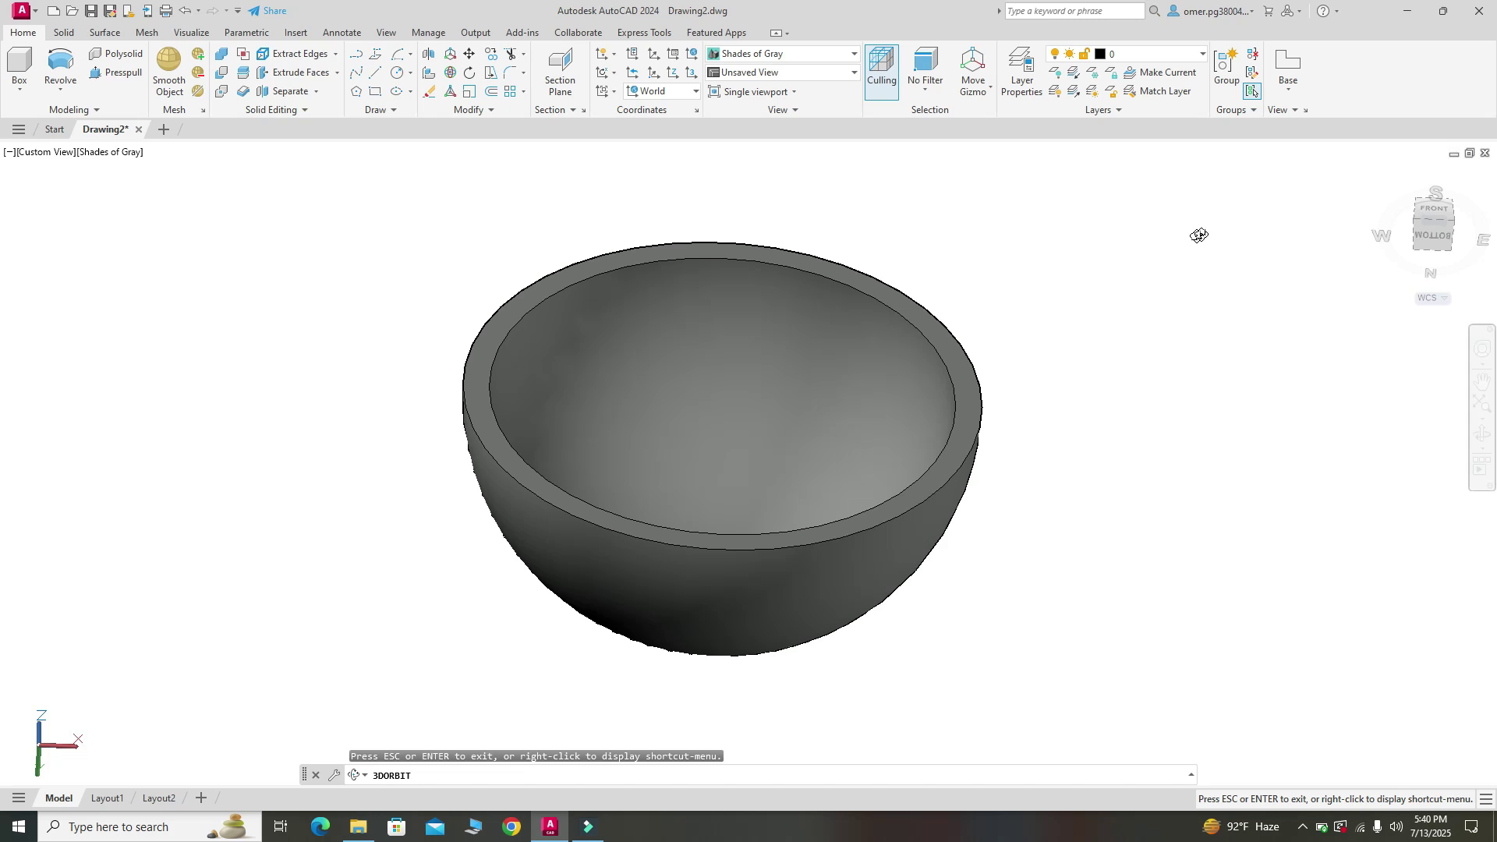
key(Escape)
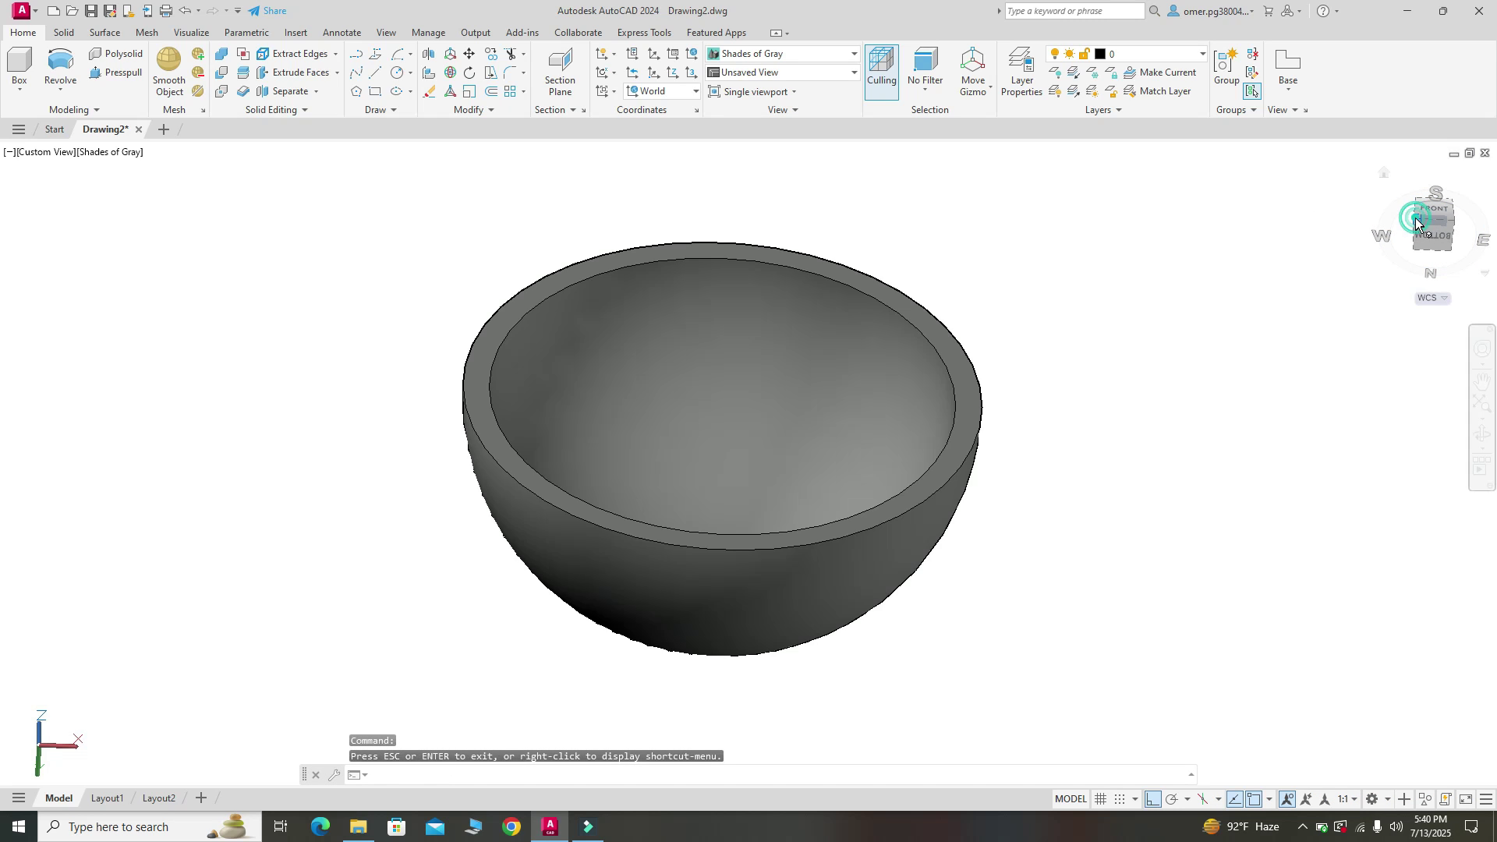
click(1416, 222)
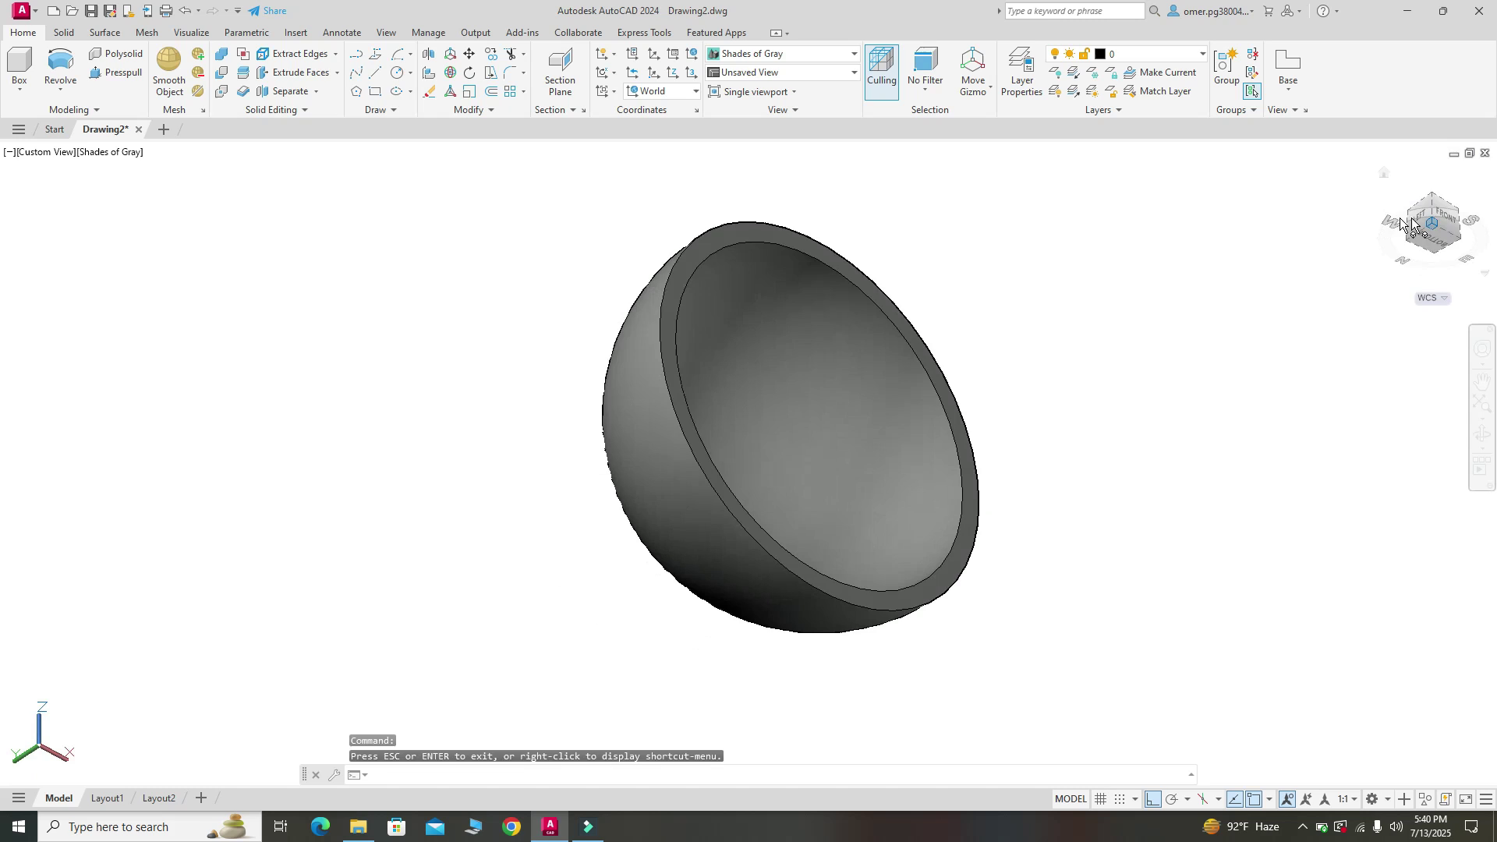
Zoom extents to fit the whole bowl, then orbit to look into its hollow interior
click(1482, 407)
click(969, 417)
key(Escape)
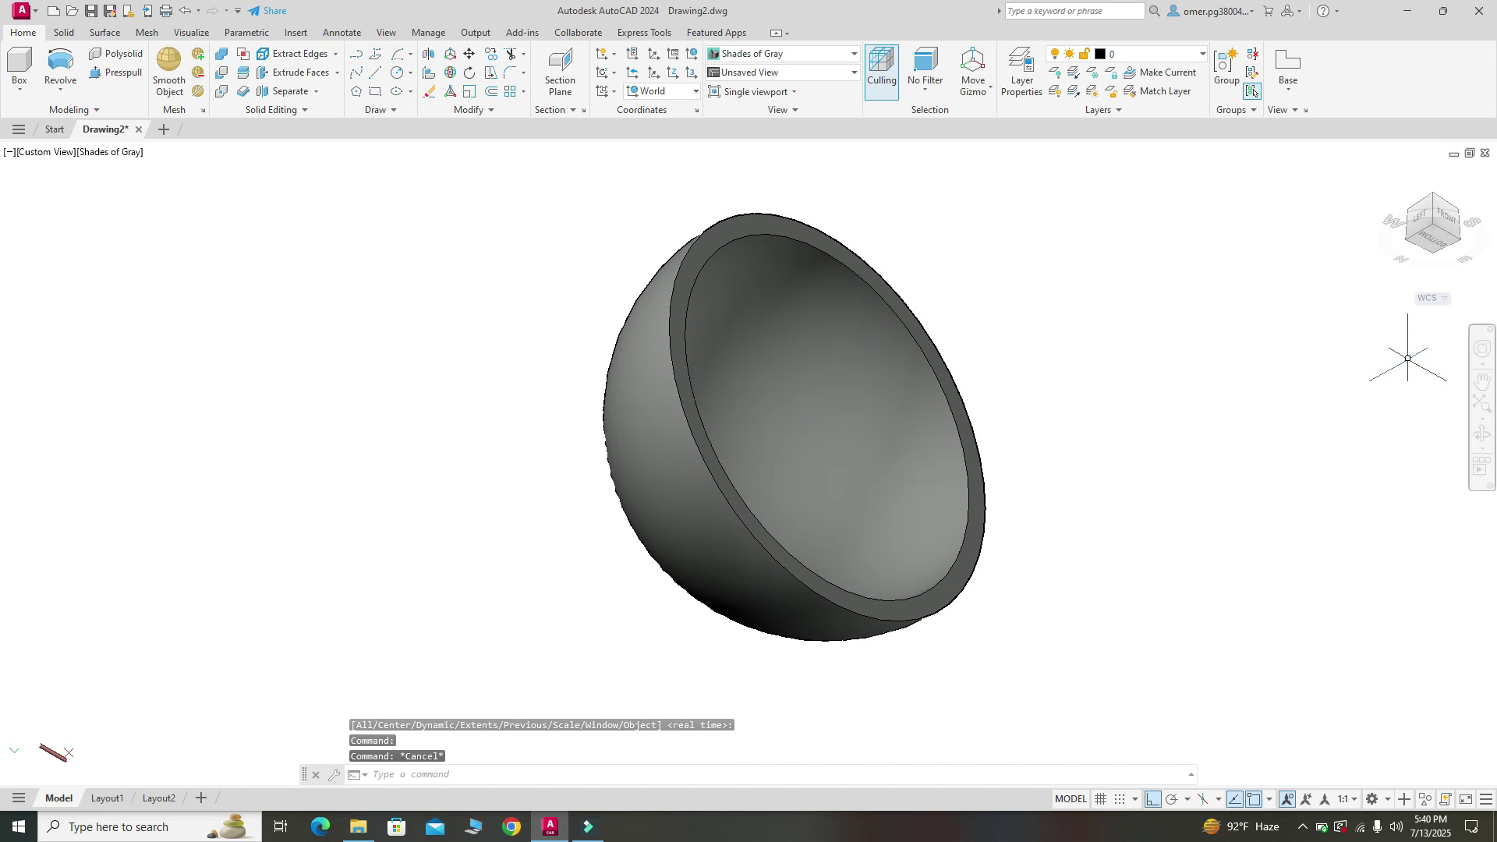
click(1482, 433)
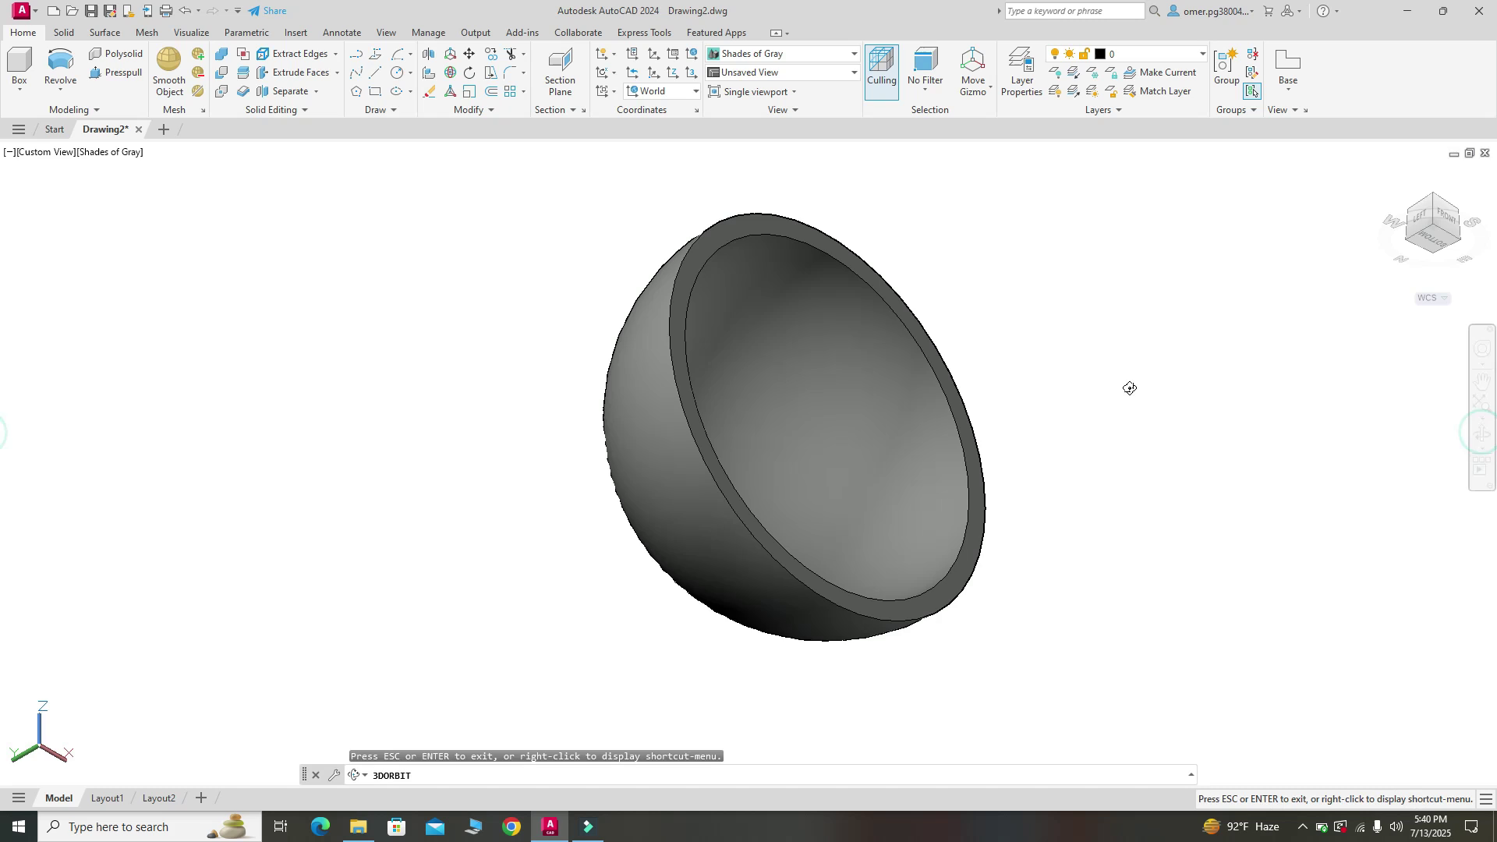
drag(1129, 384, 971, 340)
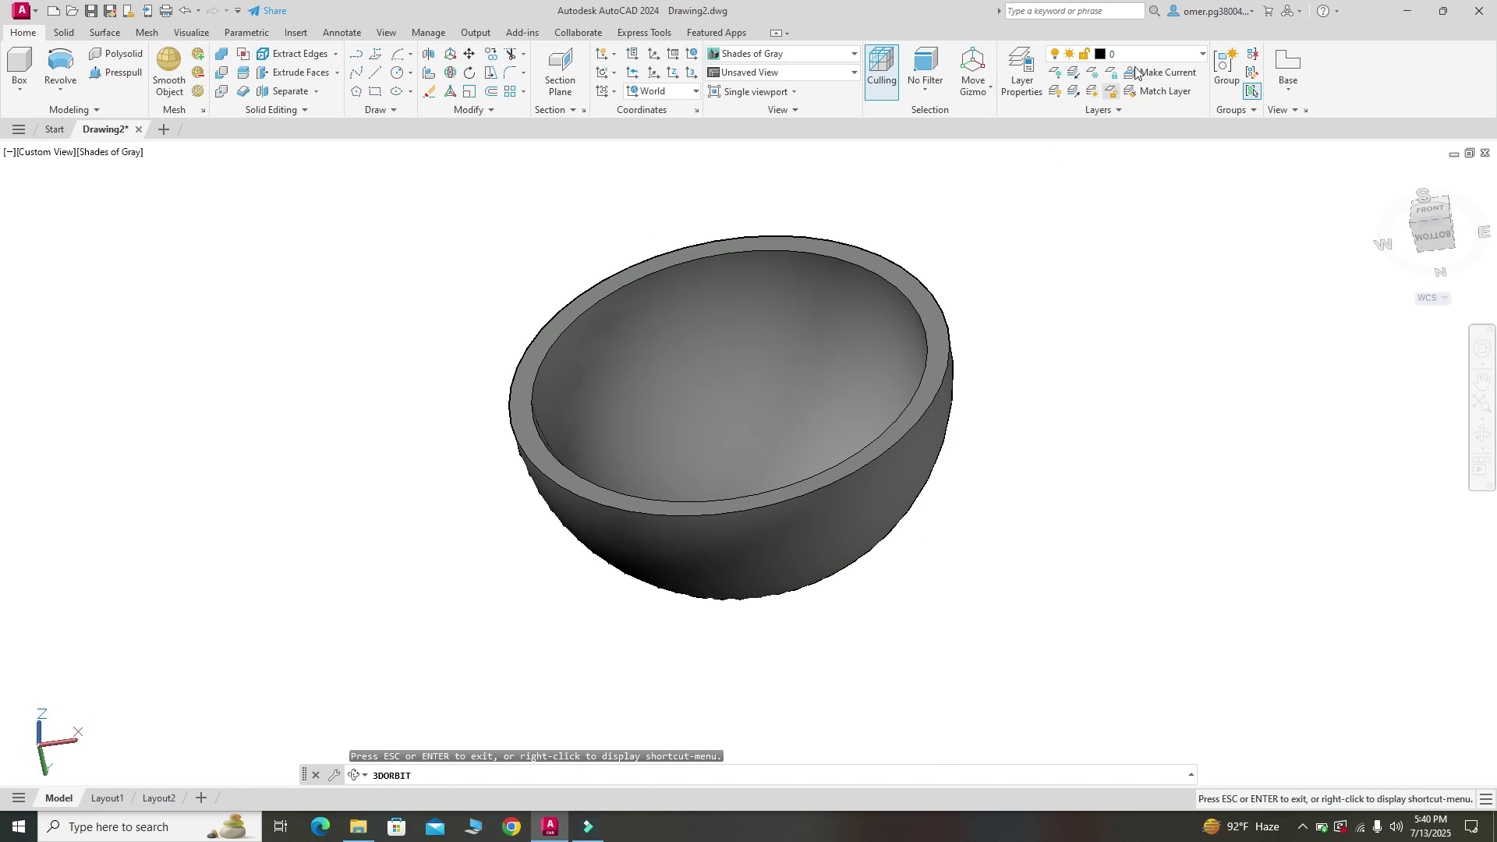